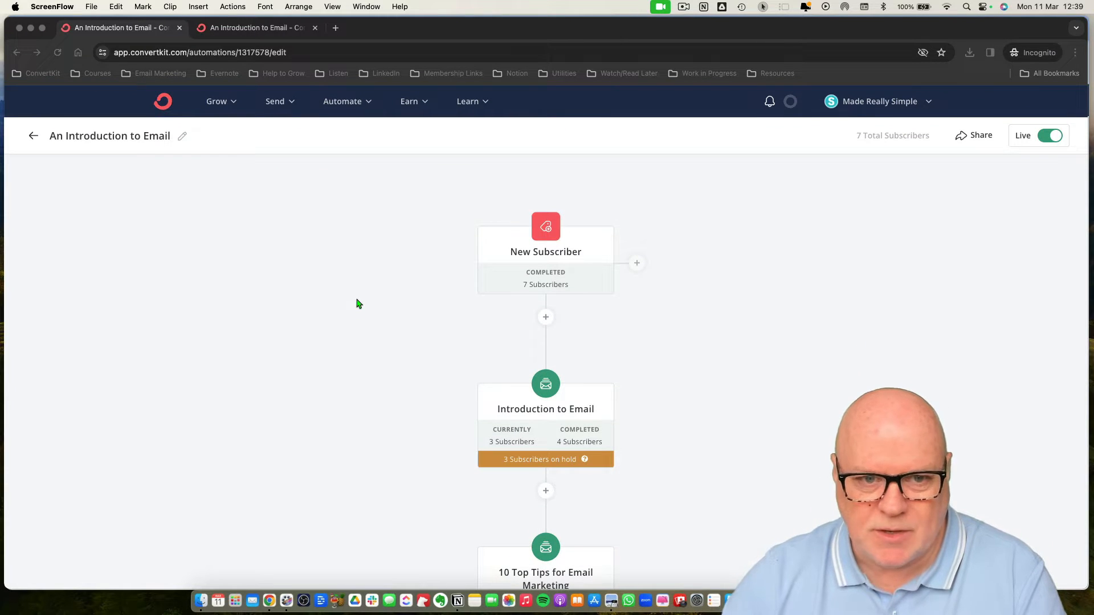
Open the Introduction to Email step of the automation and read through its sequence email, then return to the flow.
scroll(356, 300, "down", 8)
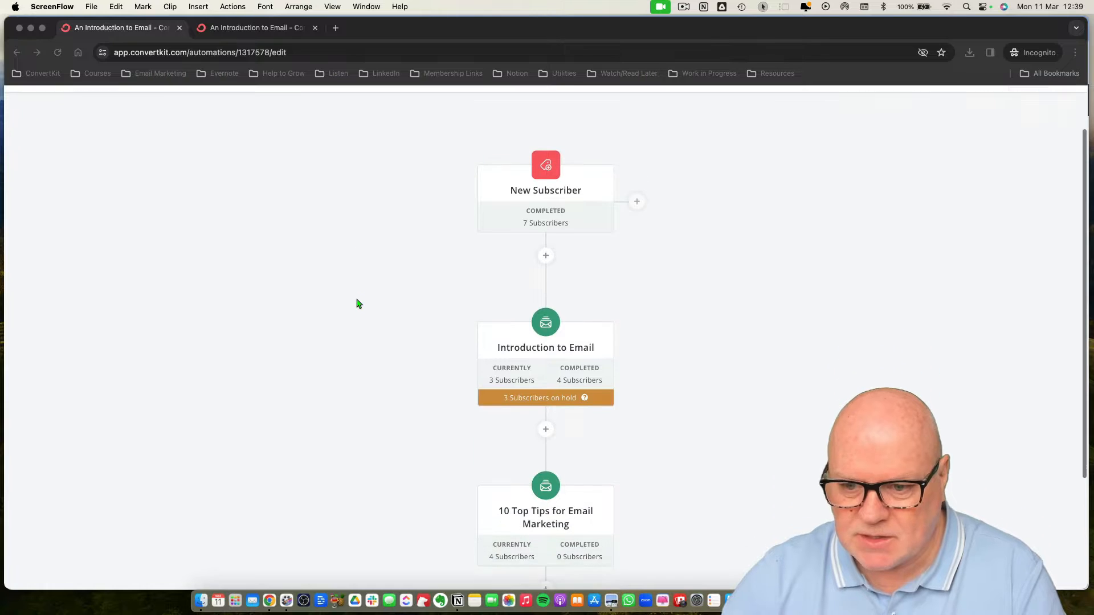
scroll(357, 301, "up", 5)
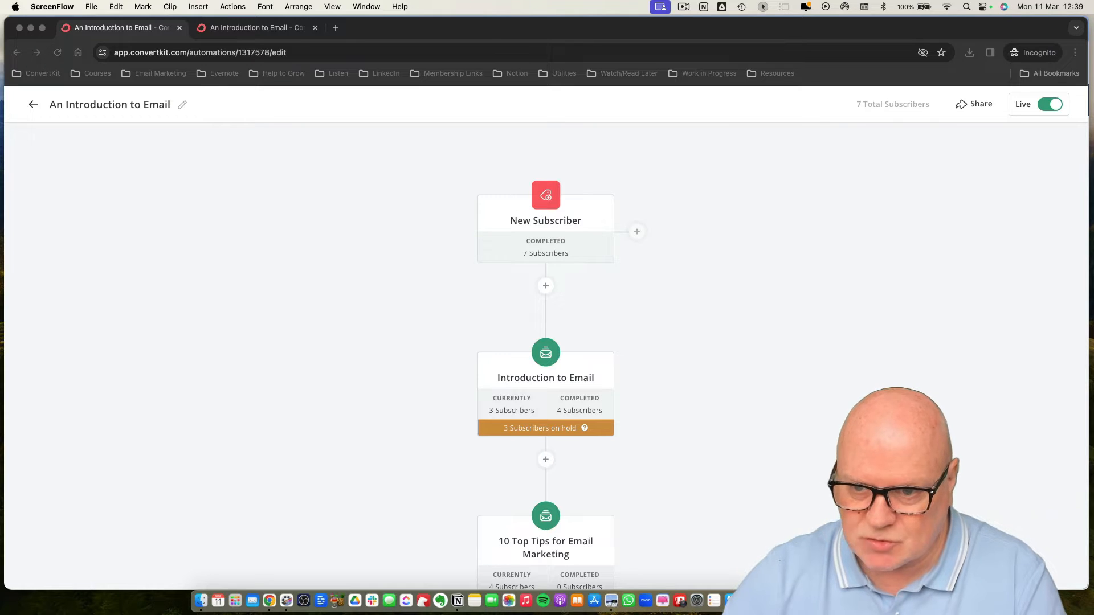
scroll(493, 307, "down", 2)
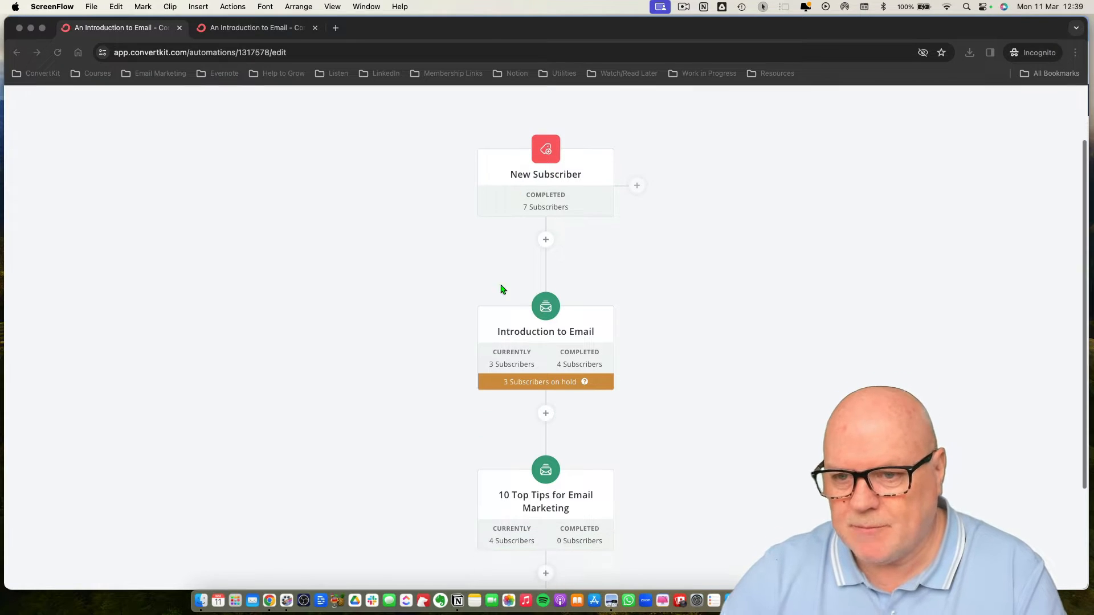
scroll(539, 267, "down", 1)
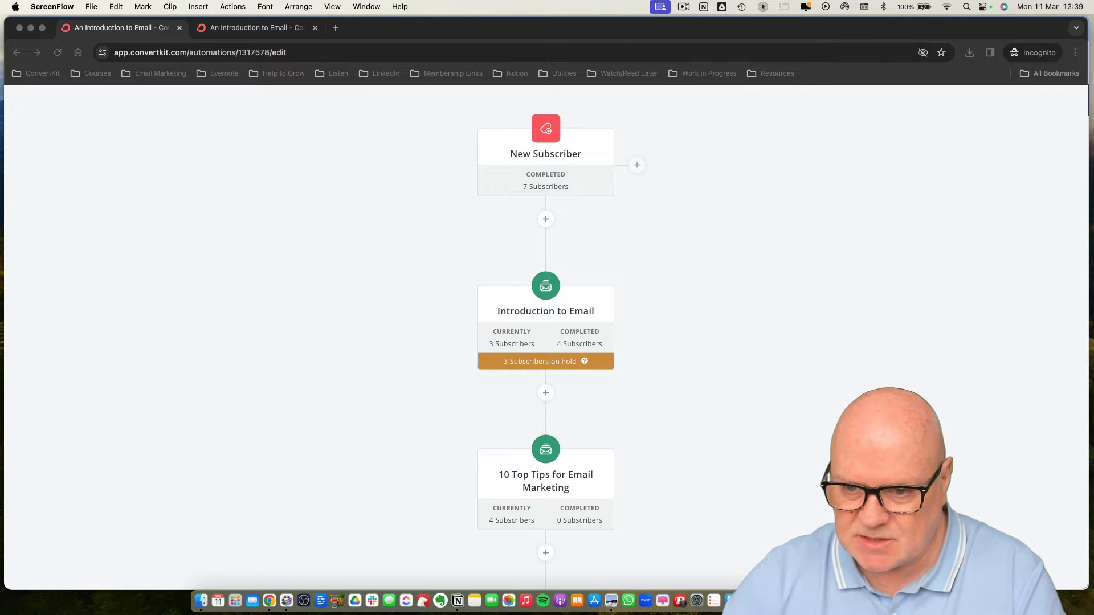
left_click(477, 312)
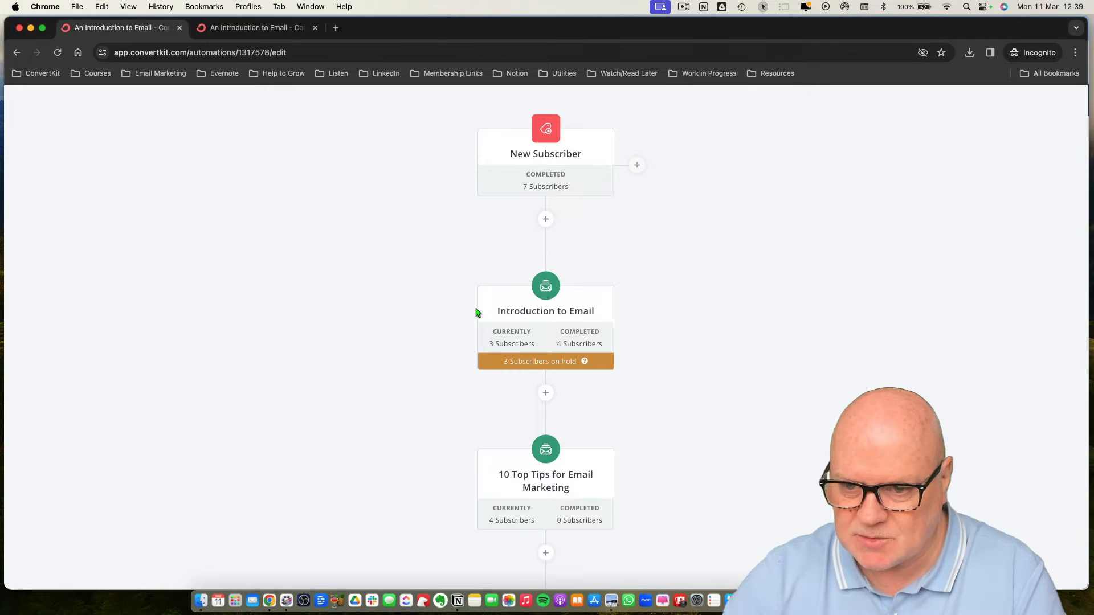
left_click(510, 318)
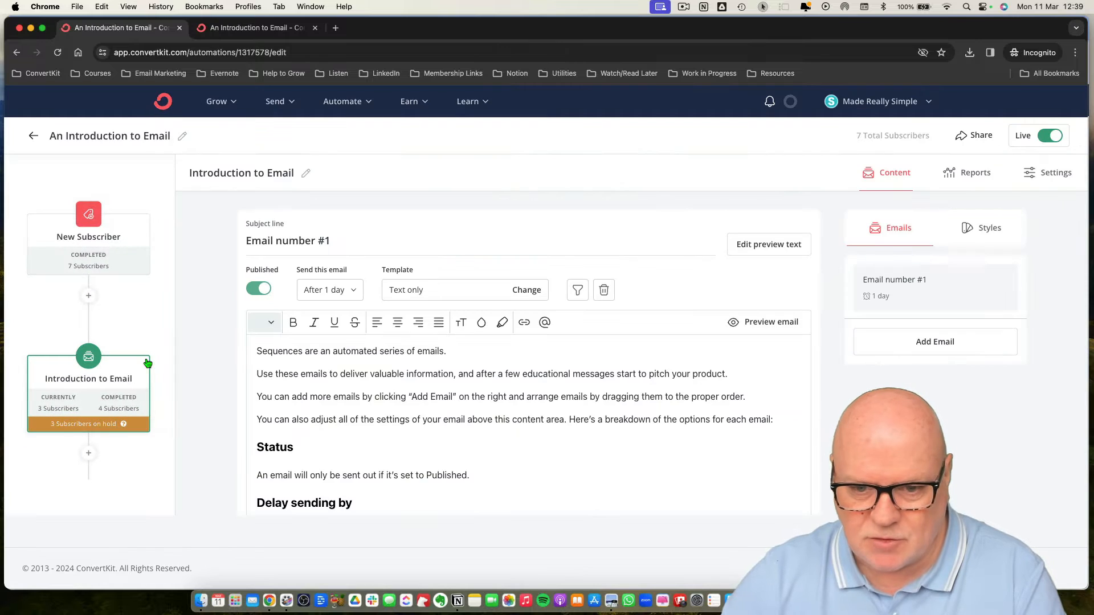
scroll(720, 362, "down", 5)
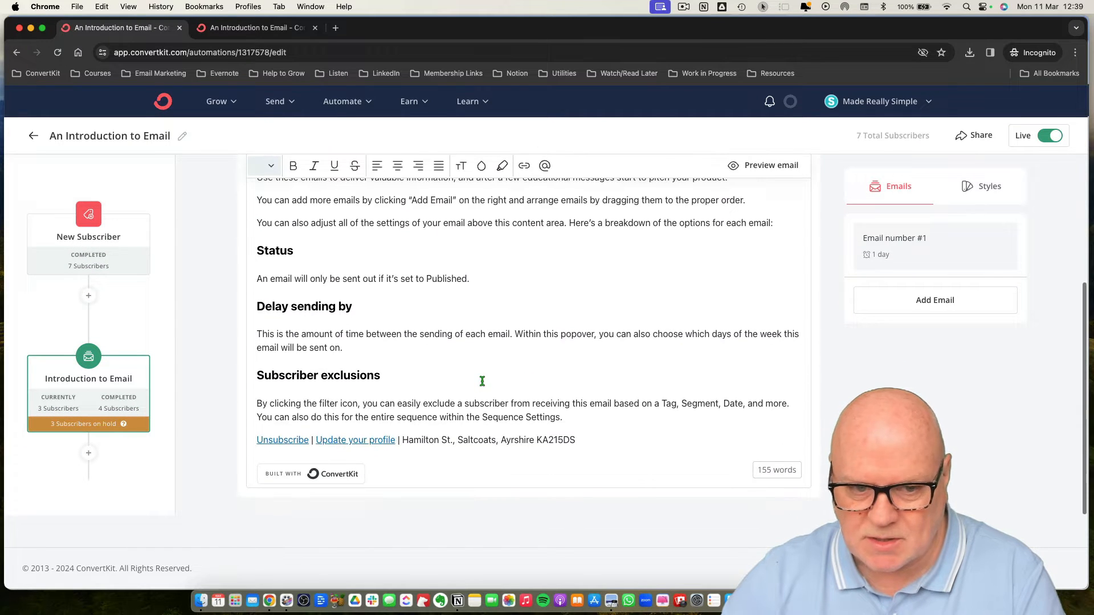
scroll(192, 332, "up", 5)
left_click(144, 326)
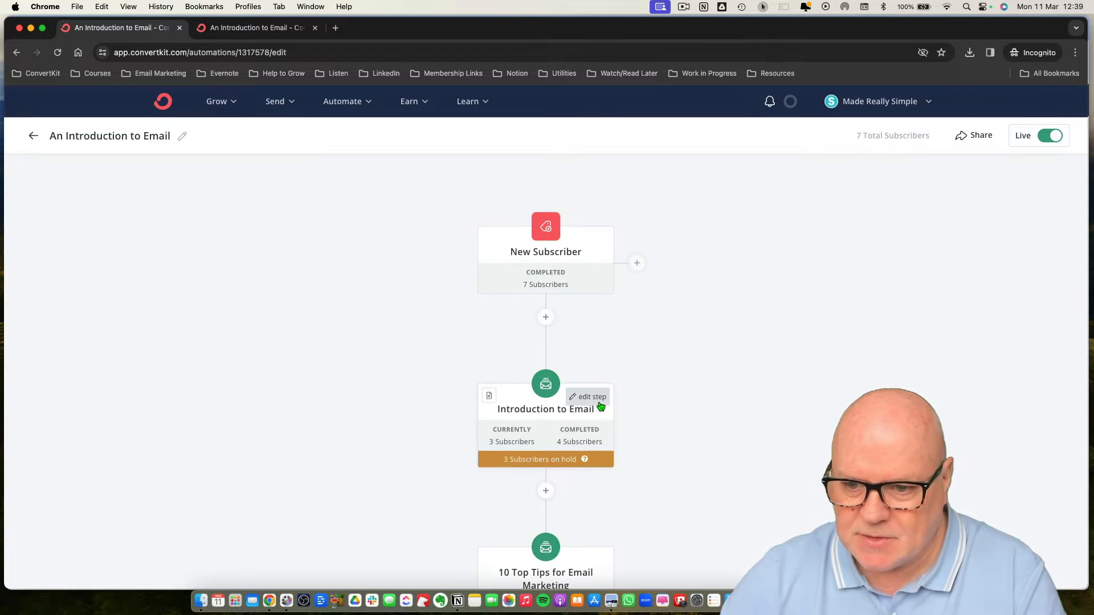
Open the list of subscribers currently in the Introduction to Email step and return to the automation.
scroll(501, 372, "down", 2)
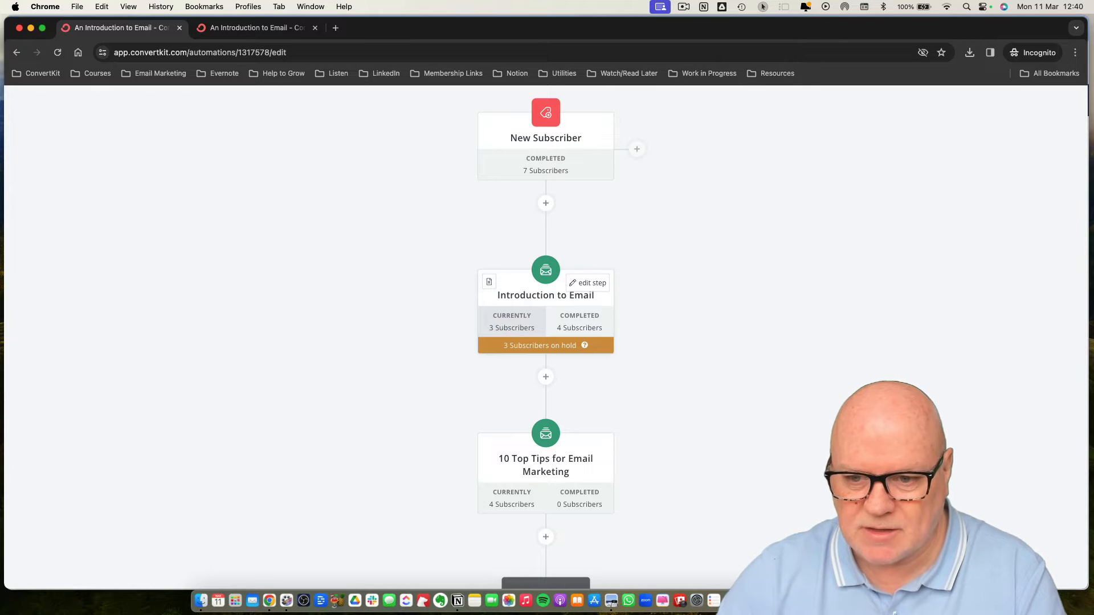
left_click(508, 326)
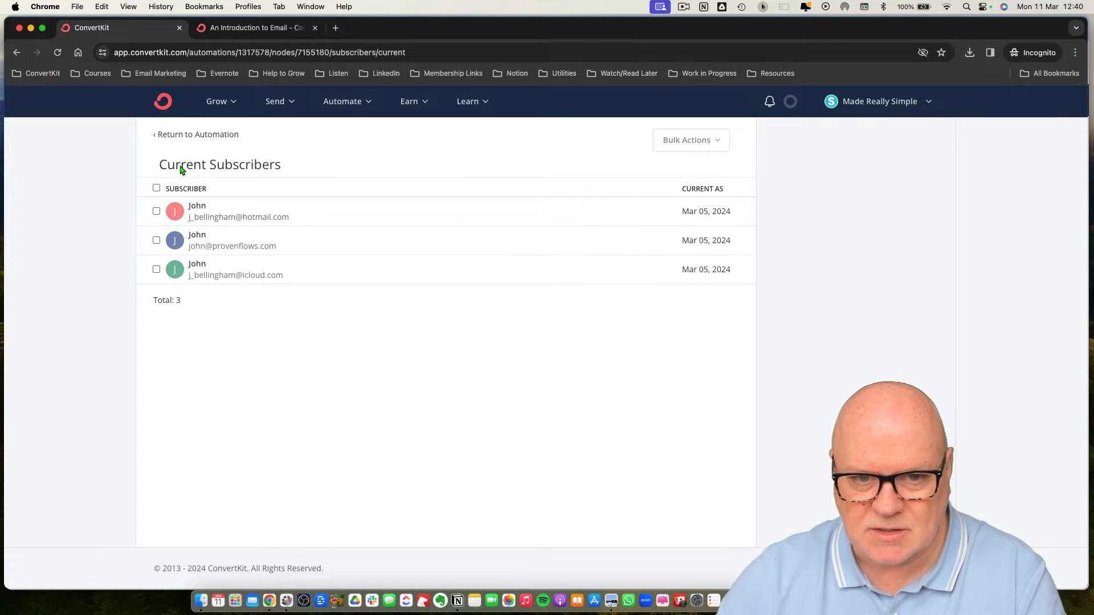
left_click(171, 135)
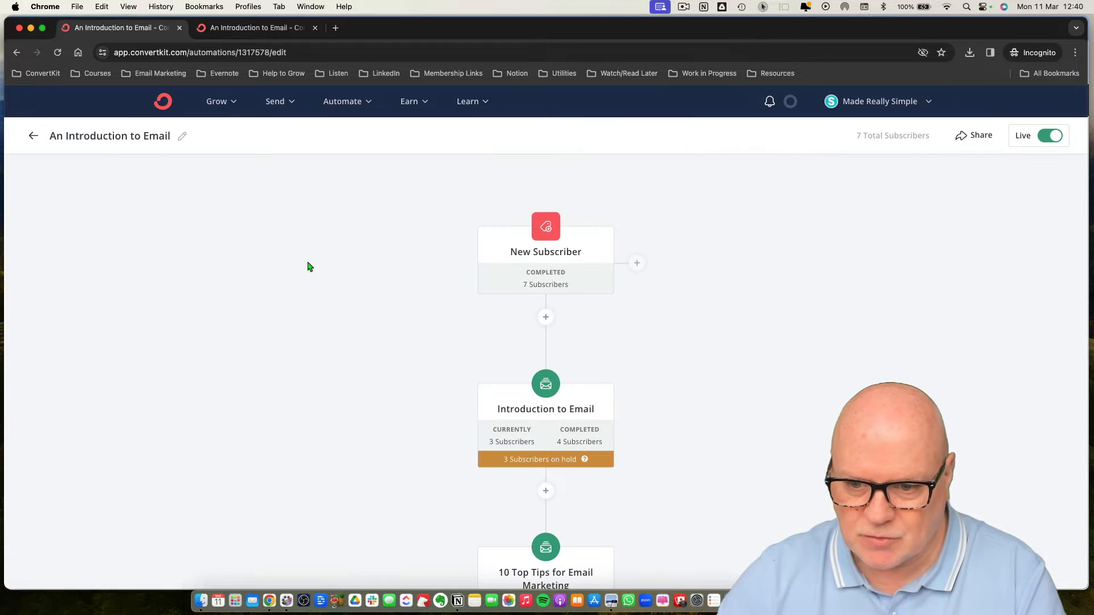
Open the Introduction to Email sequence settings and examine whether subscribers added via Visual Automations should stay in the sequence.
scroll(401, 388, "down", 3)
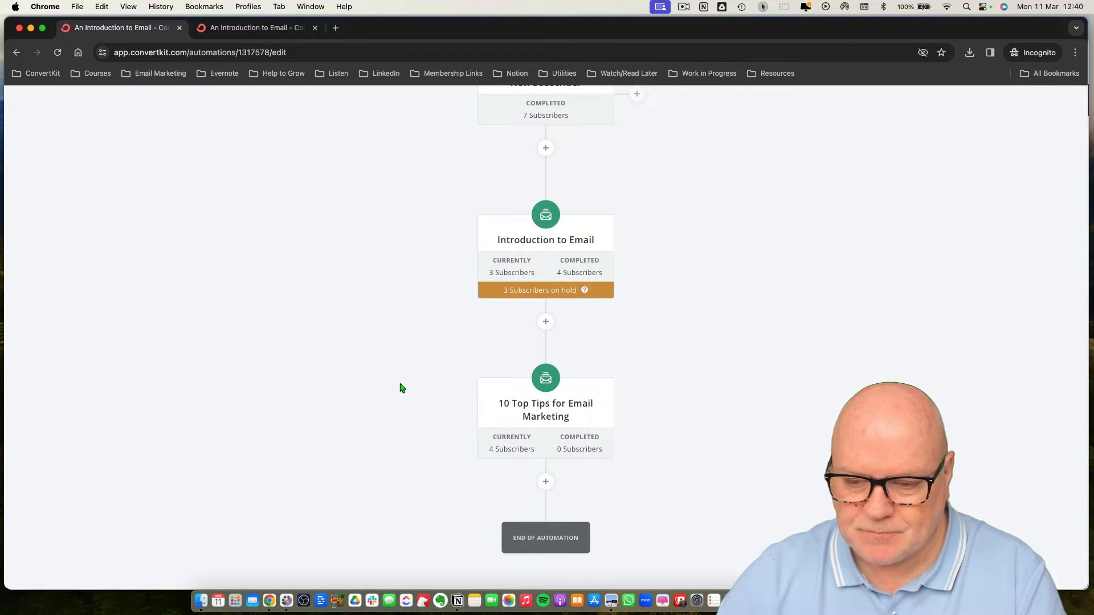
scroll(398, 379, "up", 2)
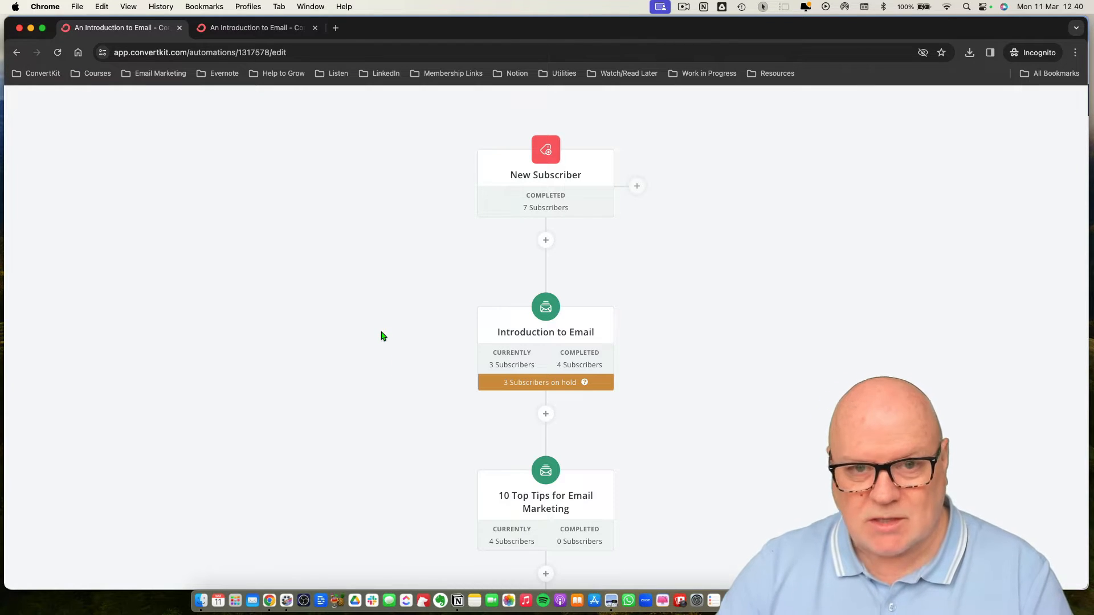
mouse_move(535, 359)
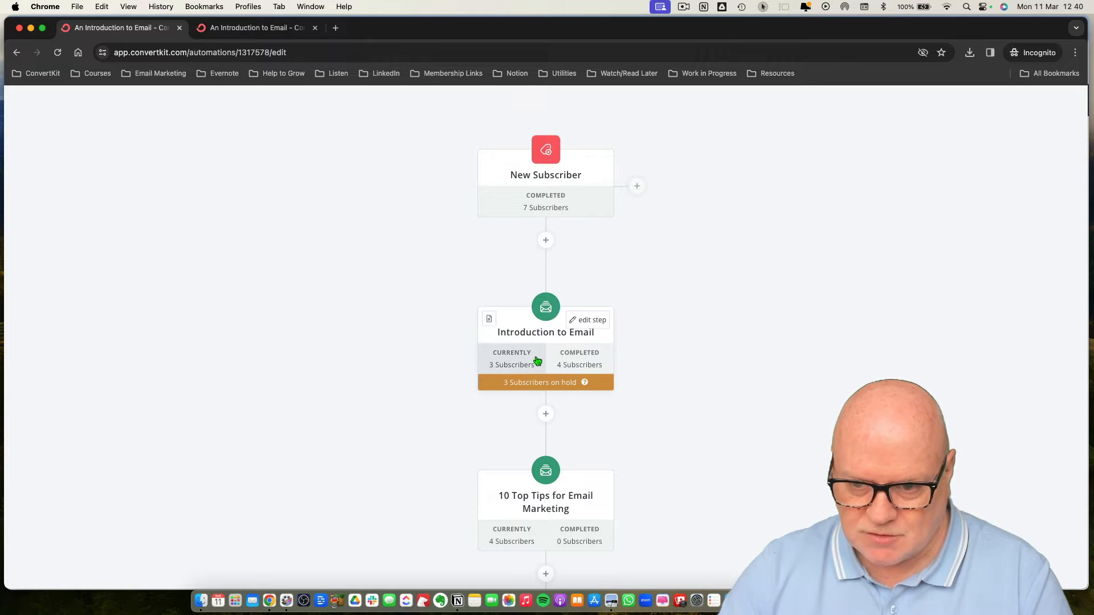
left_click(517, 335)
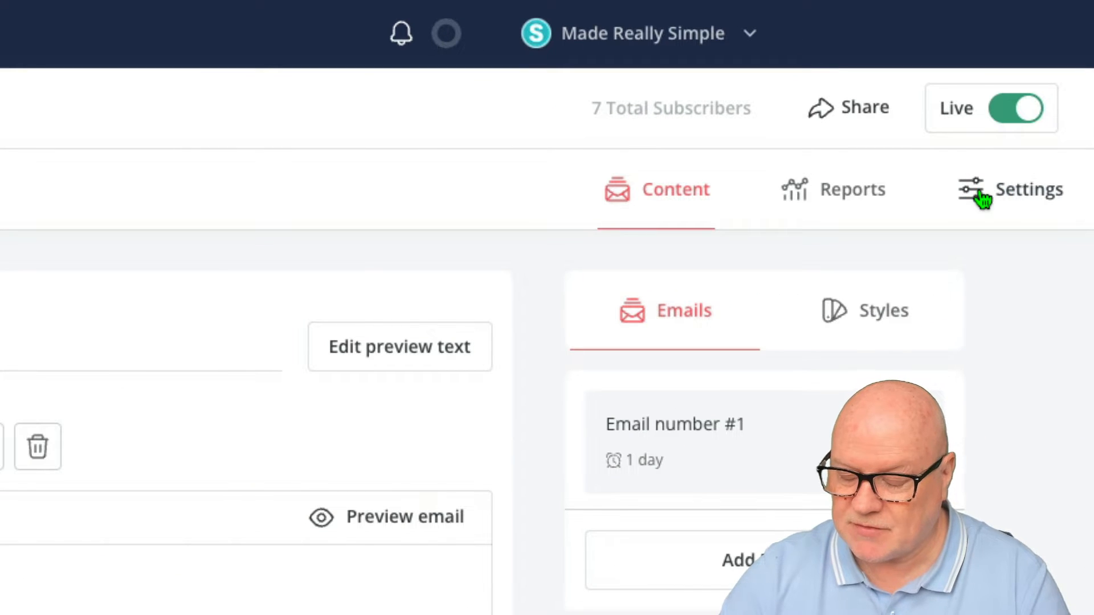
left_click(979, 193)
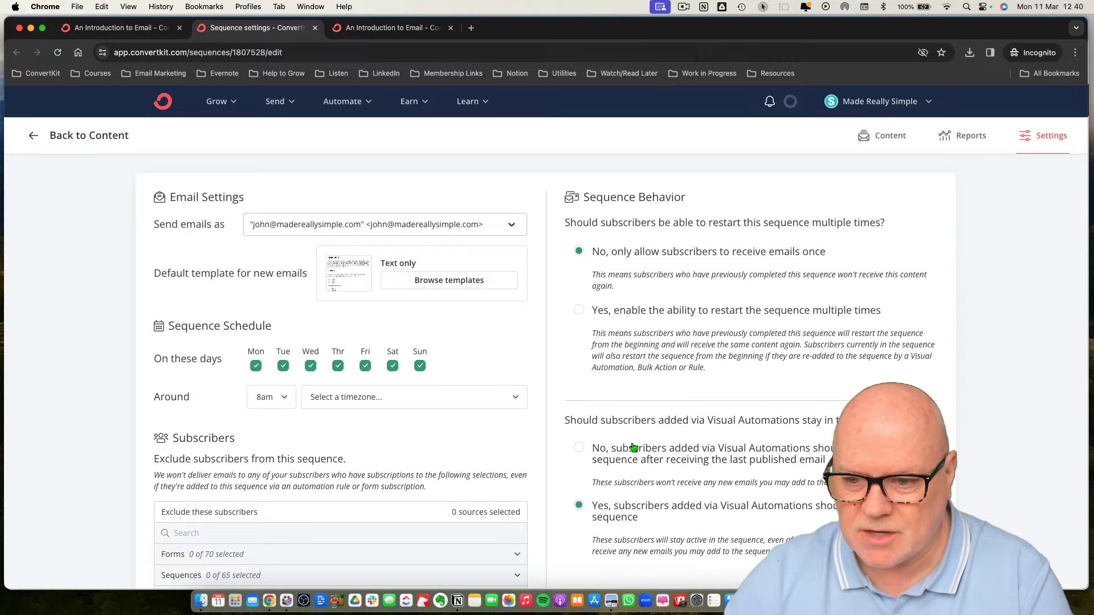
scroll(634, 448, "down", 2)
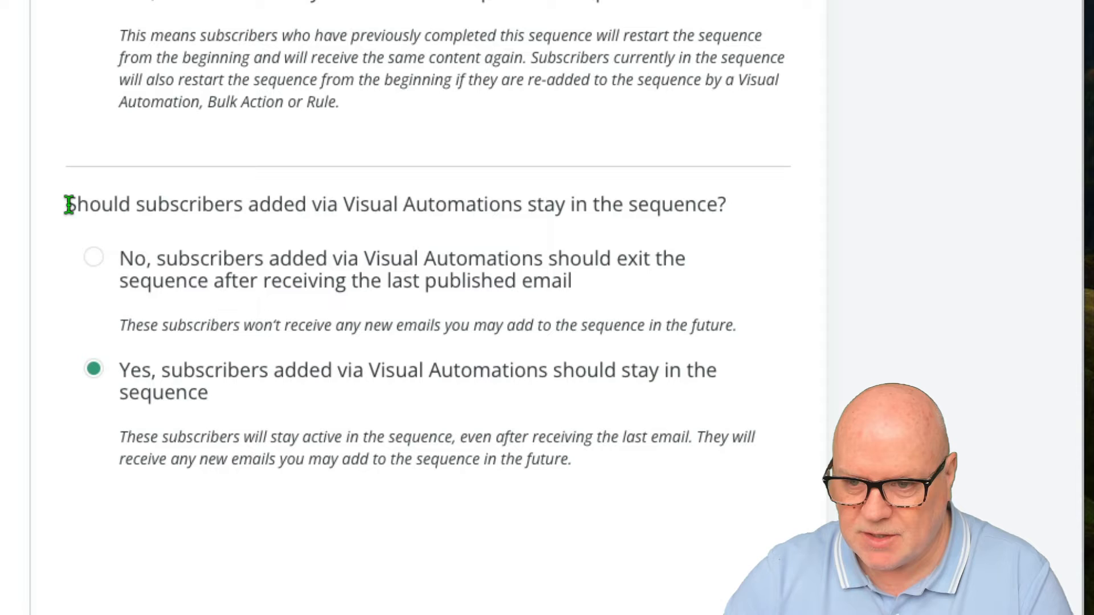
left_click_drag(565, 296, 592, 296)
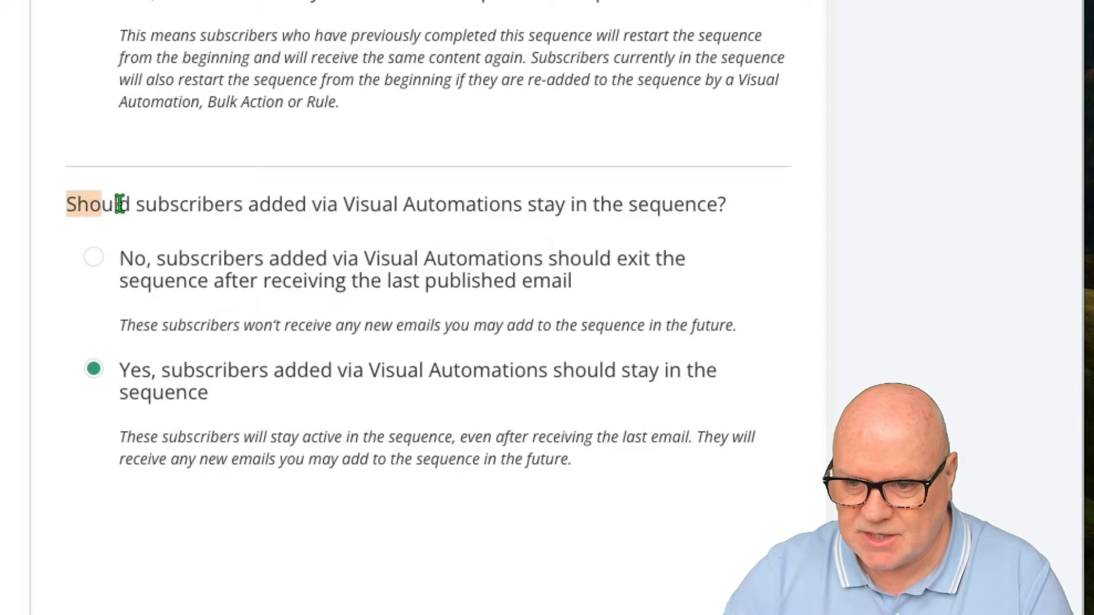
left_click_drag(121, 204, 733, 210)
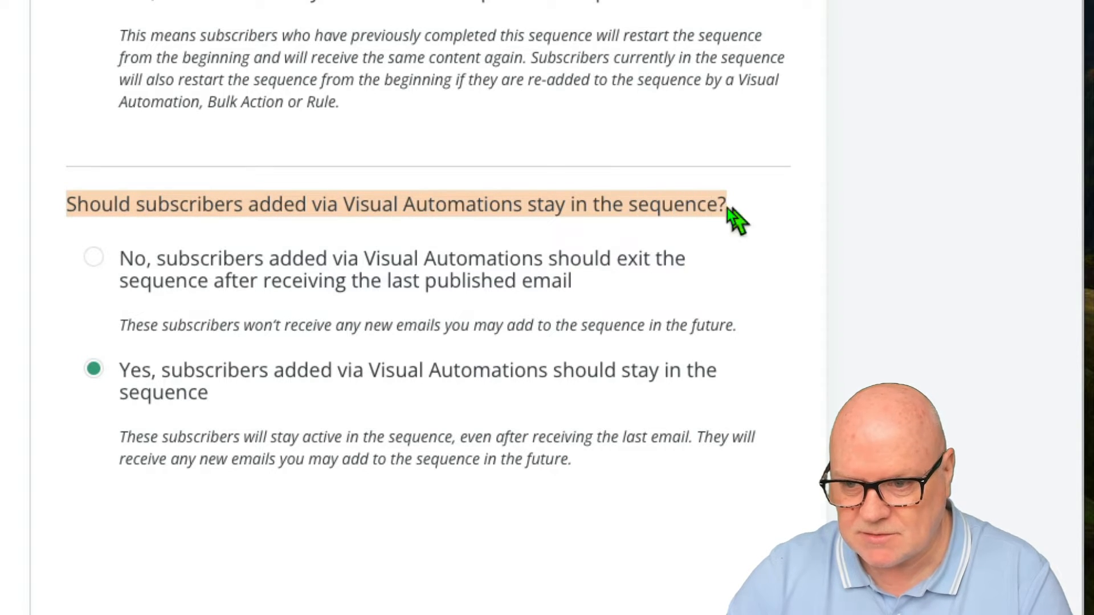
left_click(521, 204)
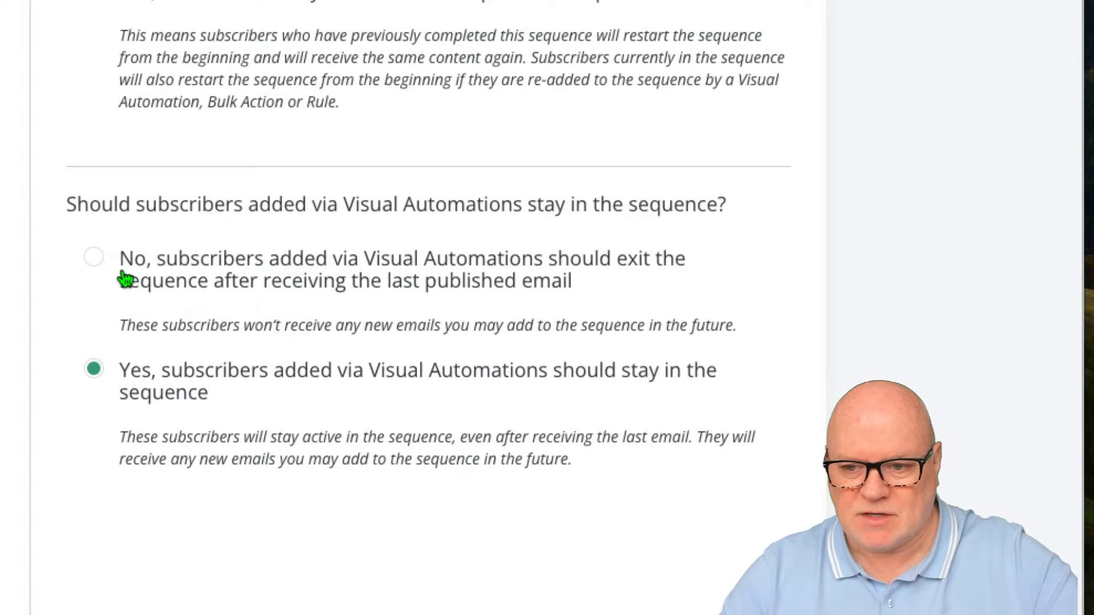
Try switching subscribers added via Visual Automations to exit the sequence, then restore the stay-in-sequence option.
left_click(96, 260)
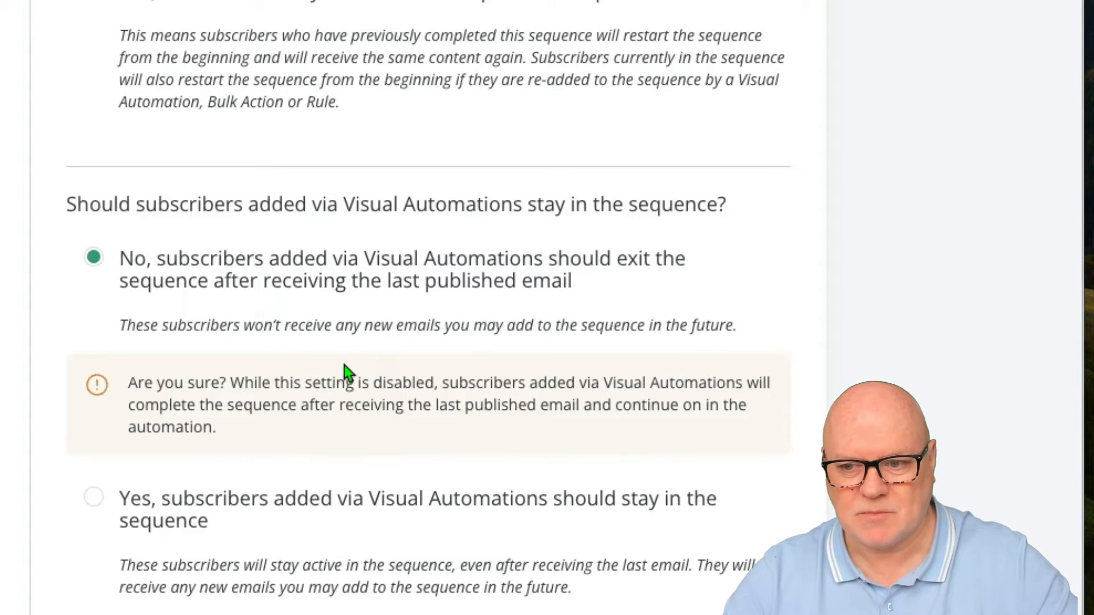
scroll(292, 333, "down", 3)
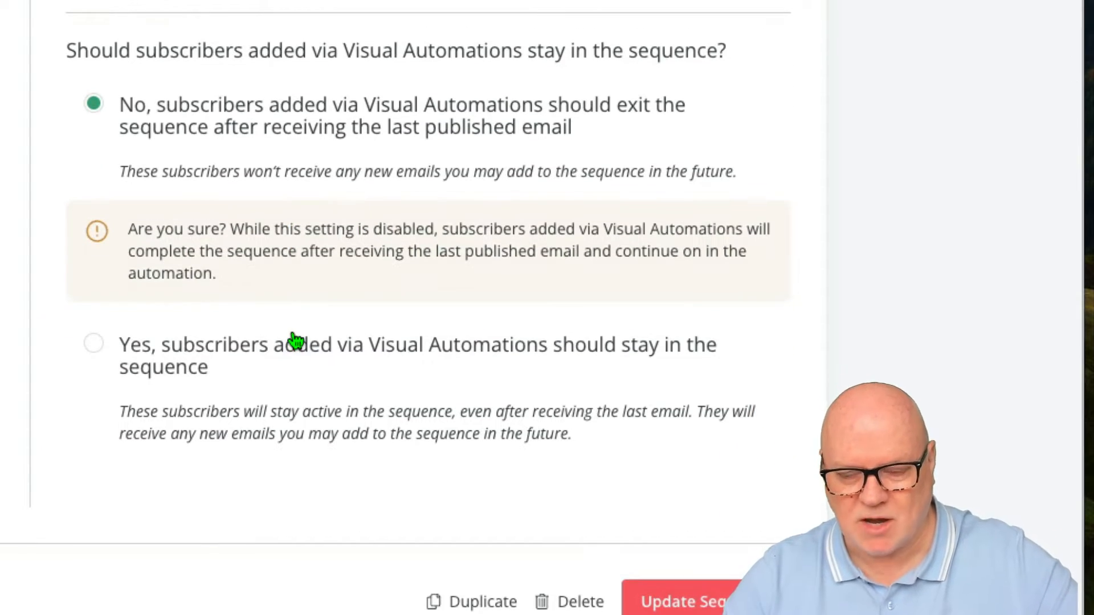
left_click(93, 351)
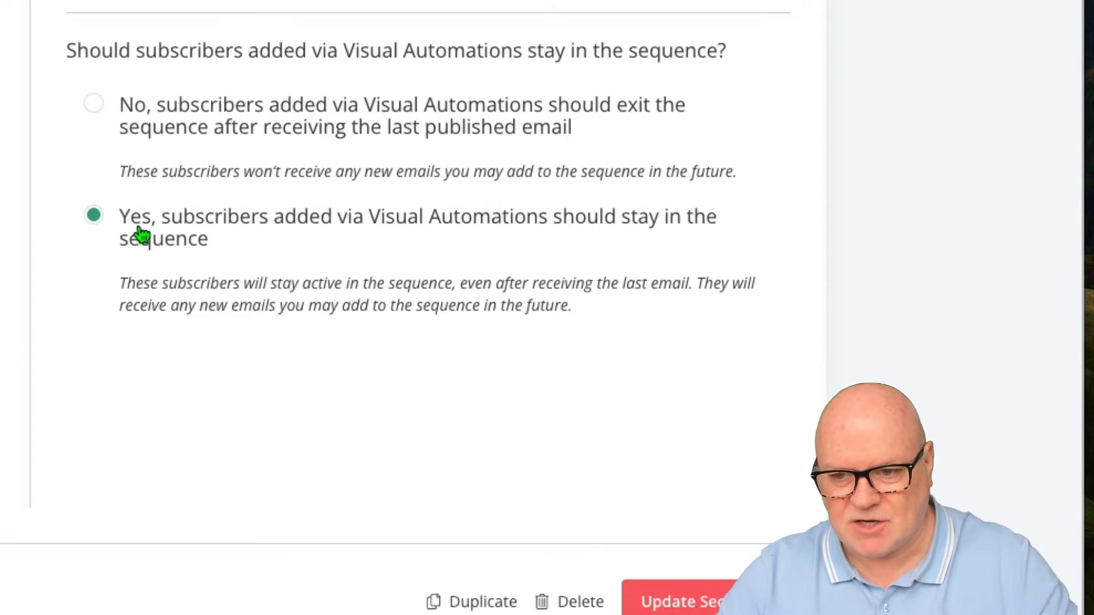
Reopen the Introduction to Email sequence settings and set Visual Automations subscribers to exit after the last published email.
scroll(143, 236, "up", 1)
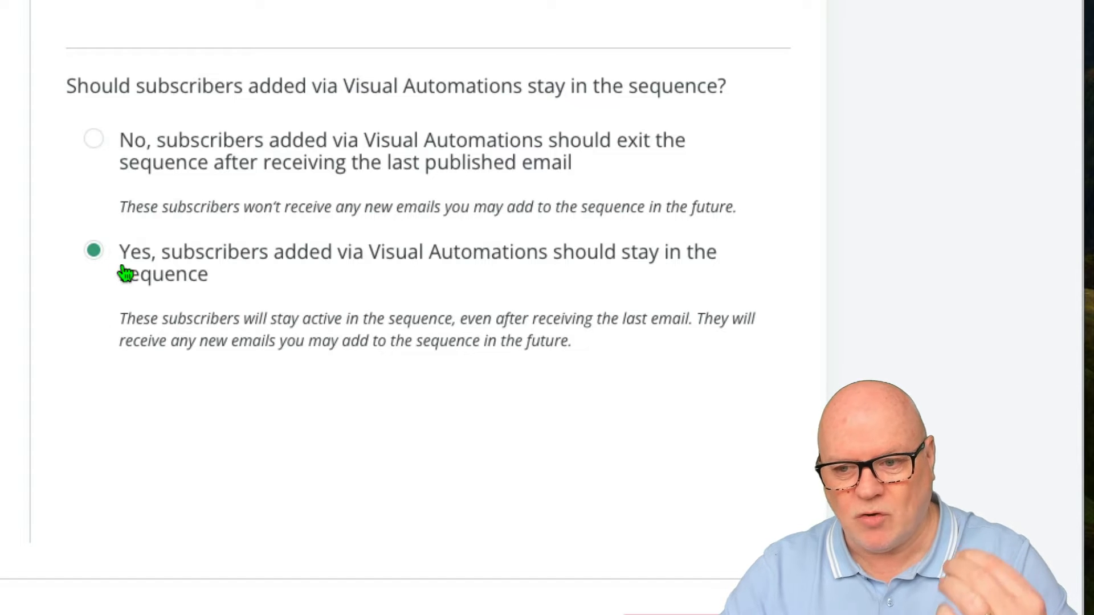
scroll(123, 297, "up", 3)
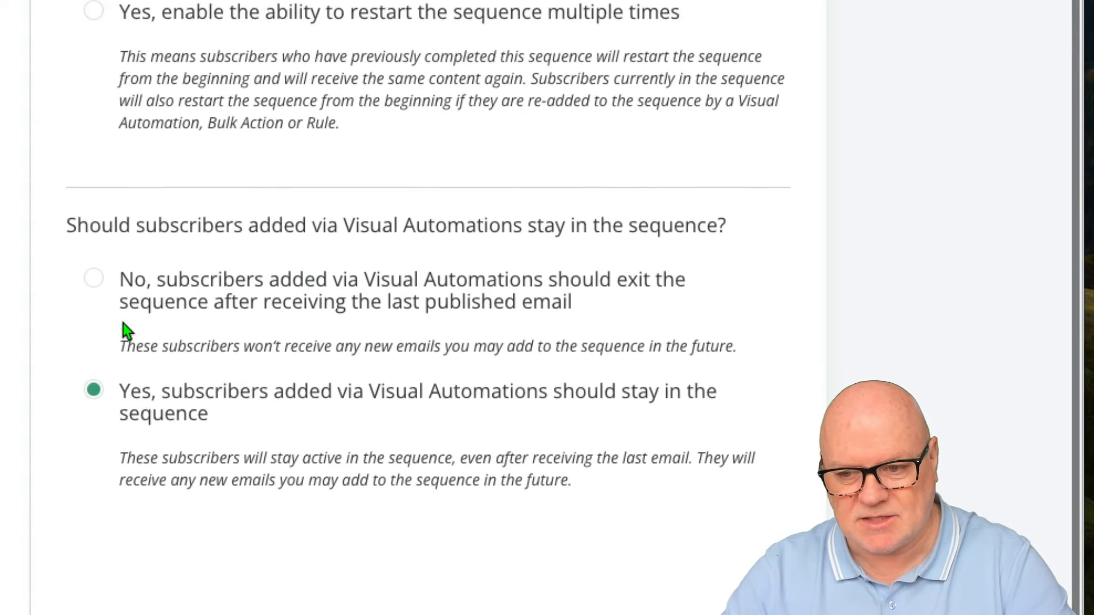
scroll(127, 331, "up", 4)
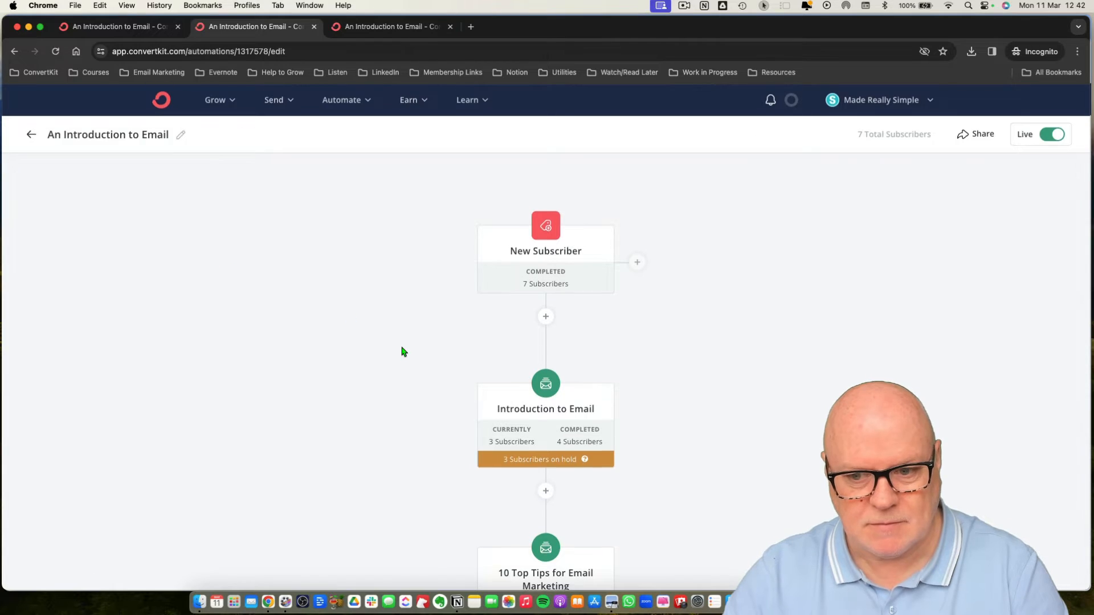
scroll(404, 352, "down", 5)
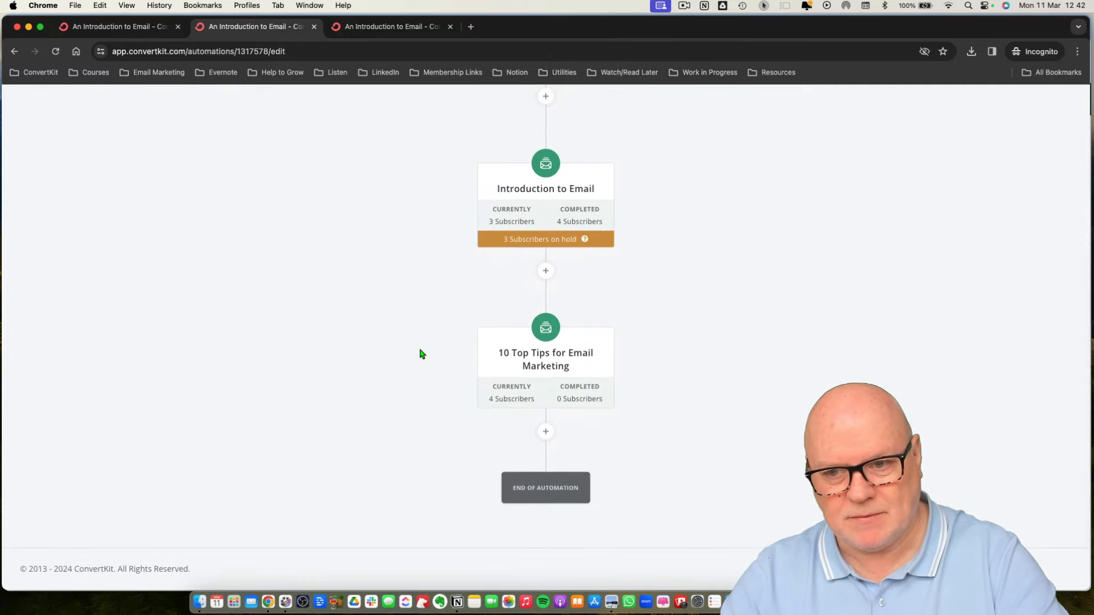
scroll(421, 354, "up", 2)
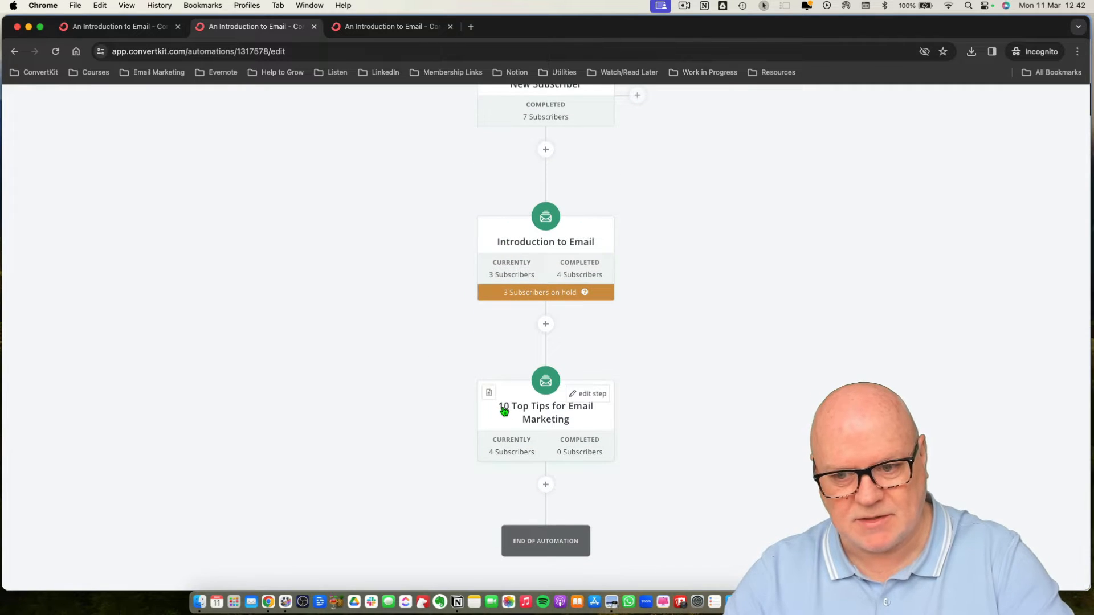
scroll(514, 365, "down", 1)
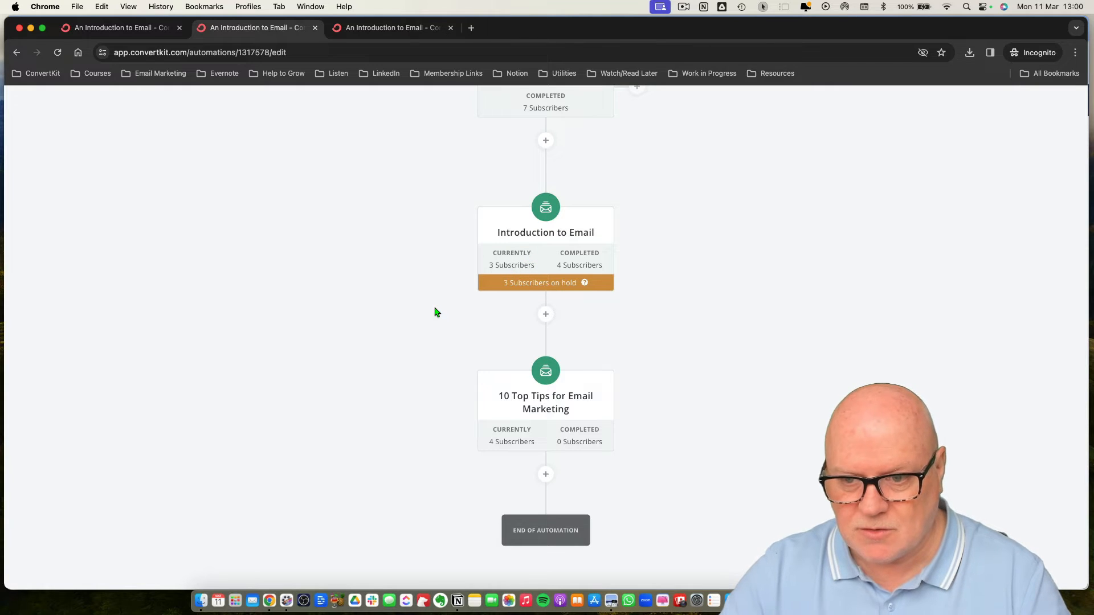
scroll(436, 311, "up", 4)
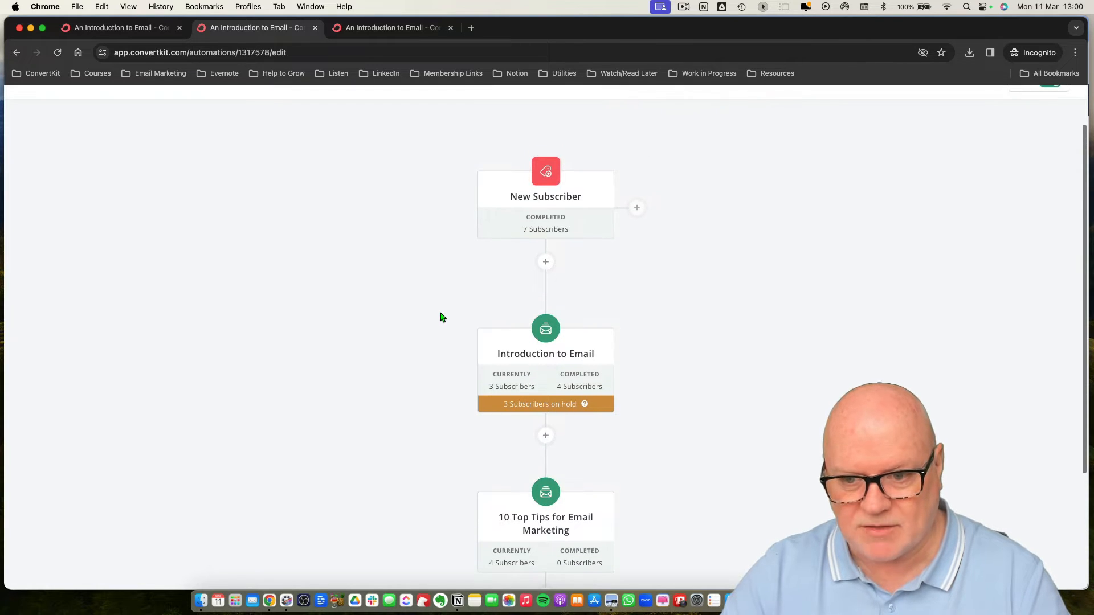
left_click(510, 359)
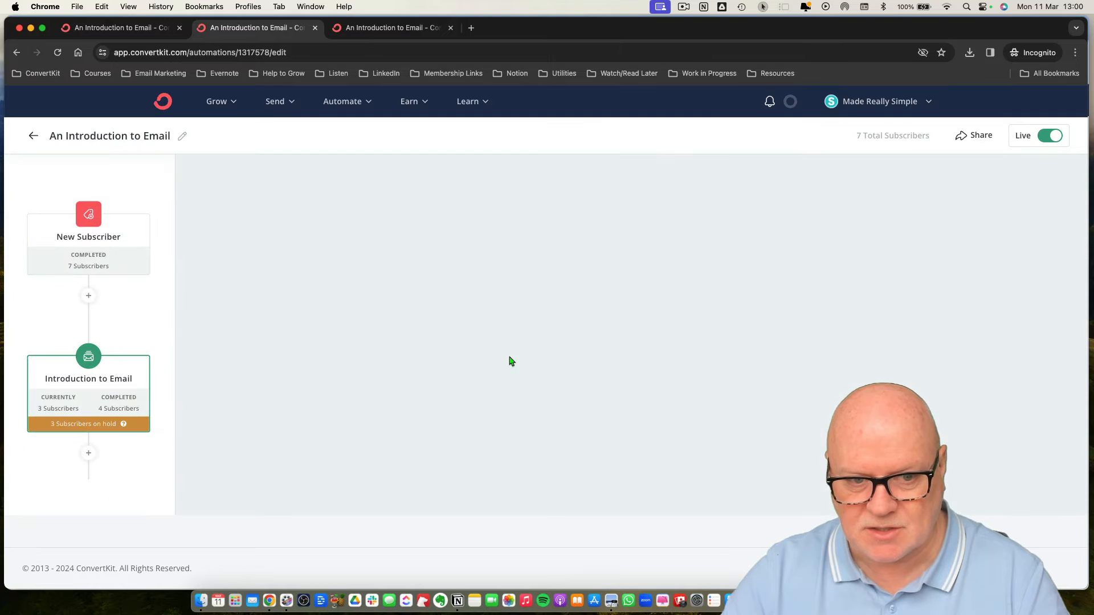
left_click(1044, 175)
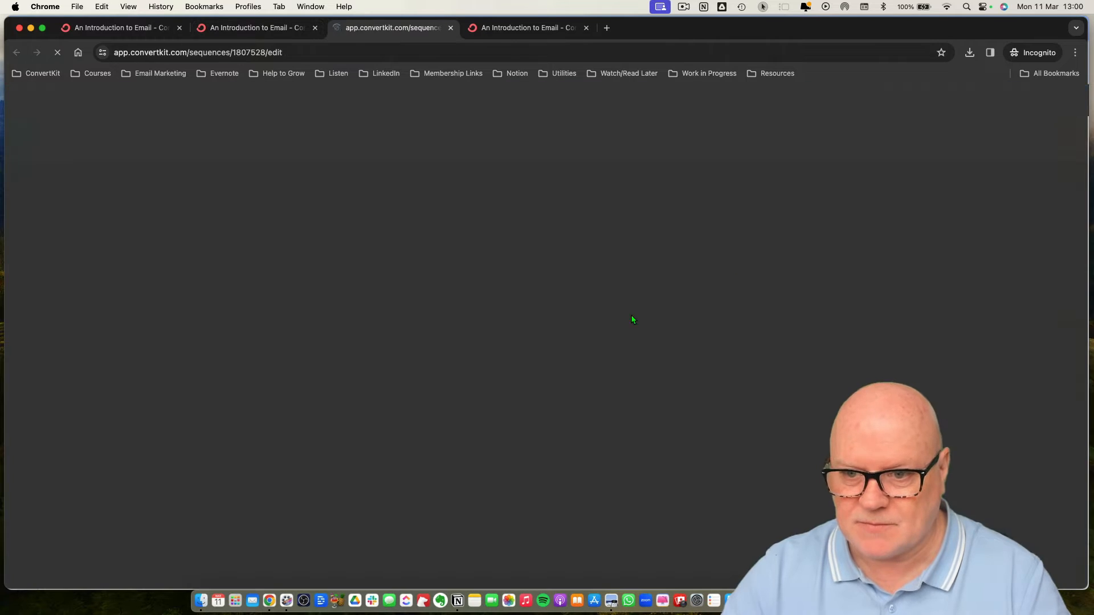
scroll(596, 322, "down", 4)
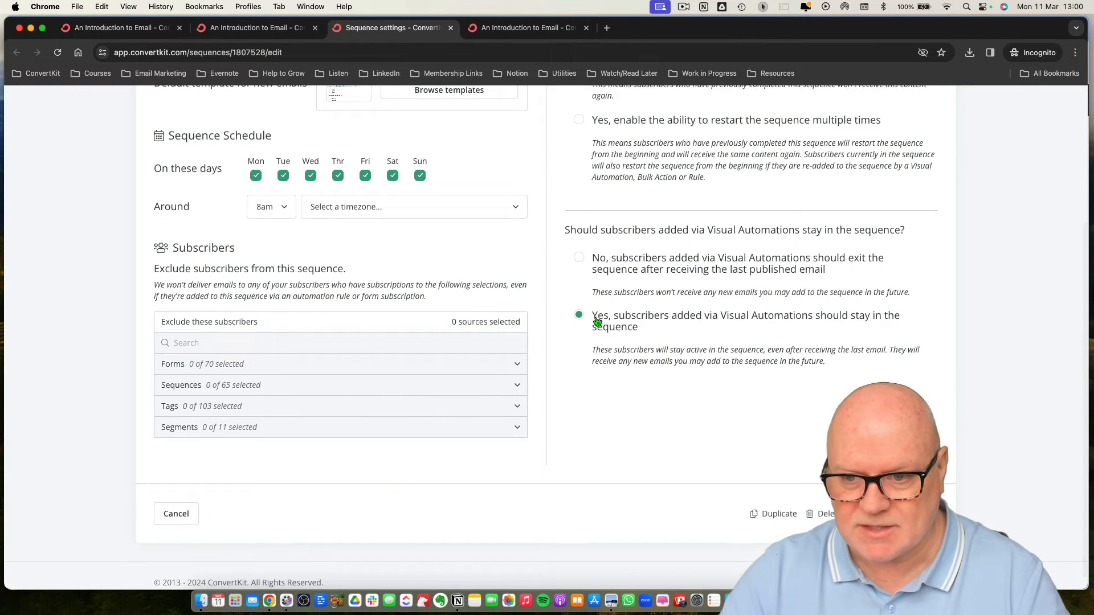
left_click(579, 258)
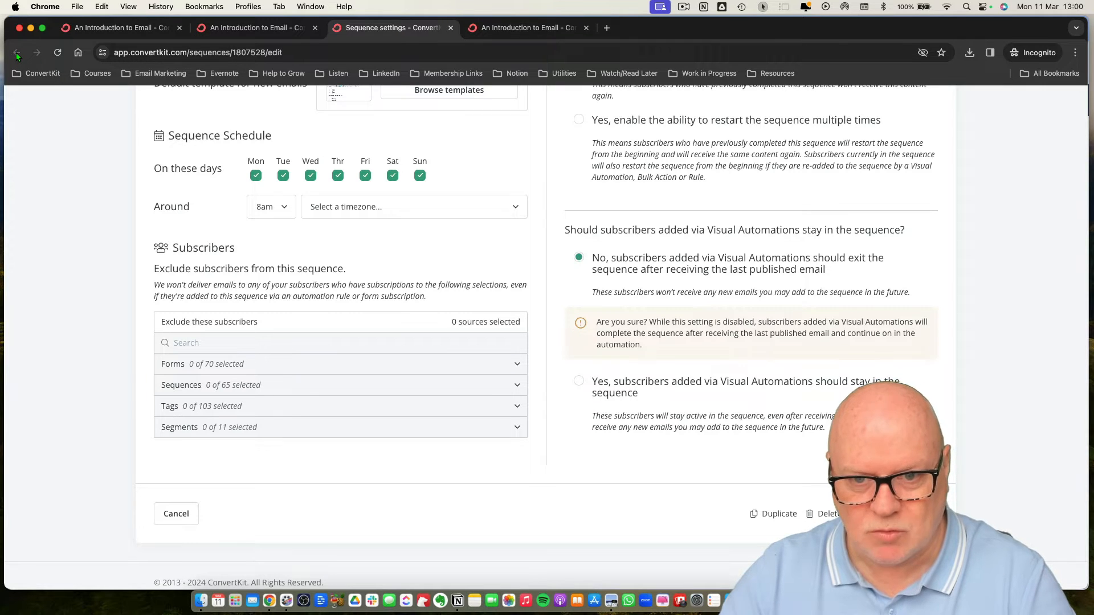
scroll(46, 116, "up", 5)
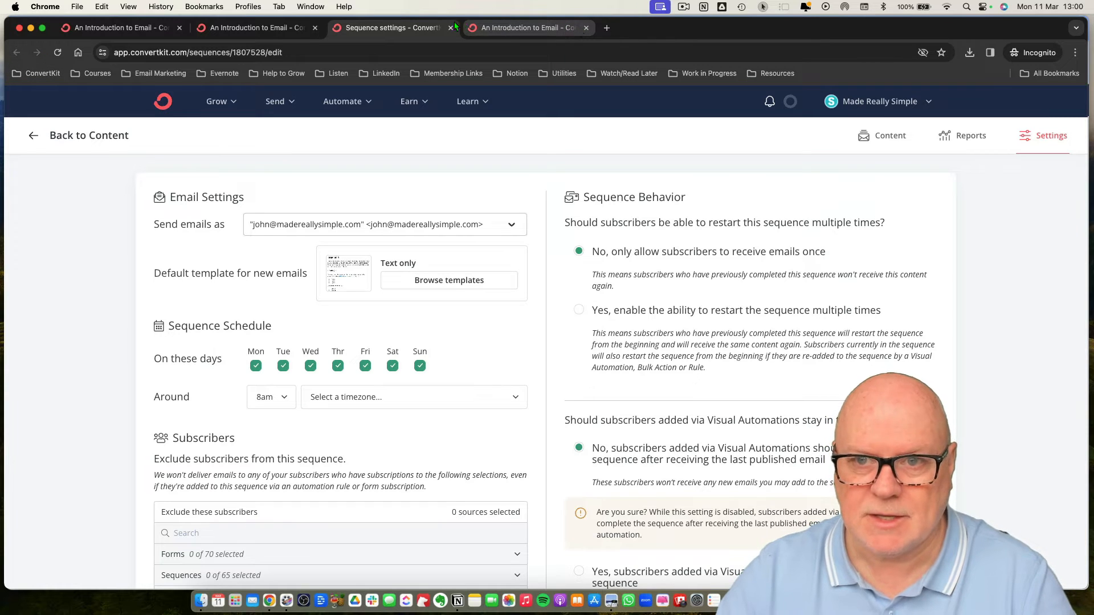
left_click(279, 29)
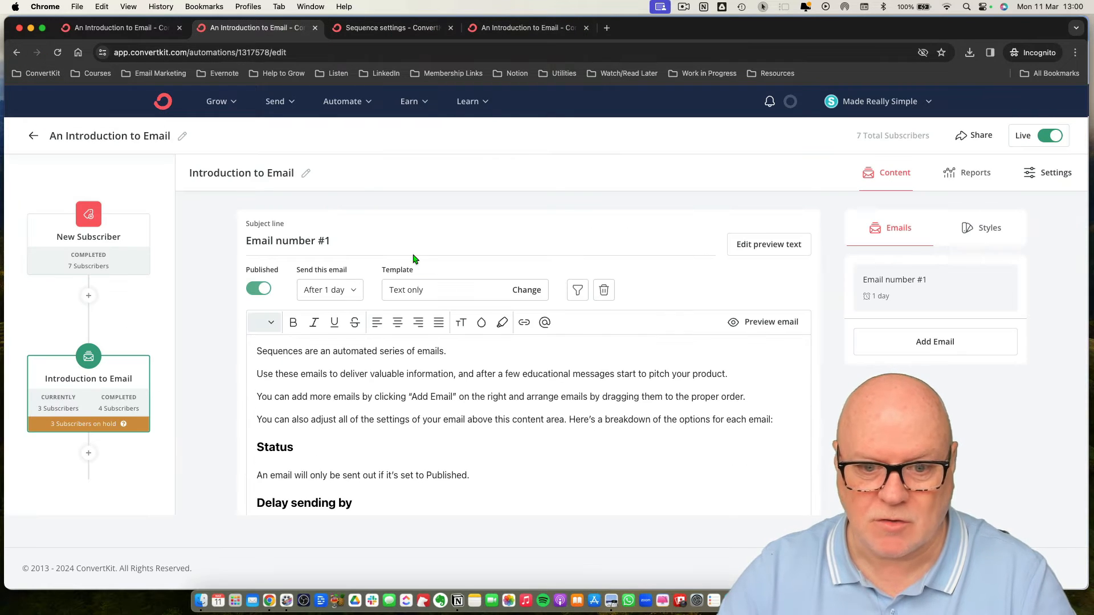
Close the sequence editor and review the automation's steps from New Subscriber down to End of Automation.
left_click(139, 313)
scroll(593, 444, "down", 3)
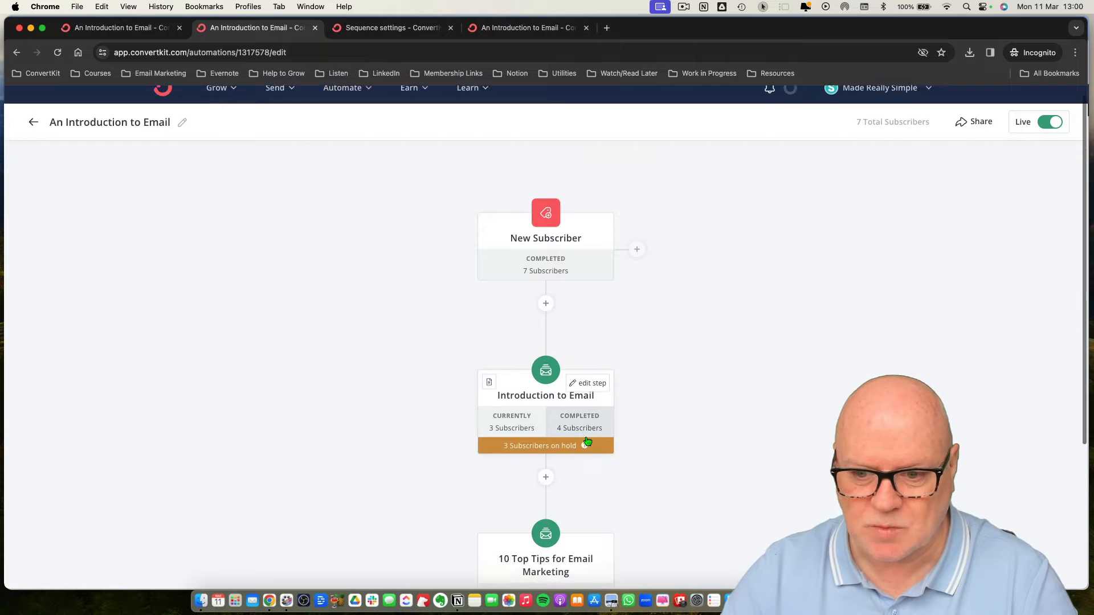
scroll(597, 439, "down", 2)
scroll(599, 439, "up", 2)
scroll(599, 438, "down", 2)
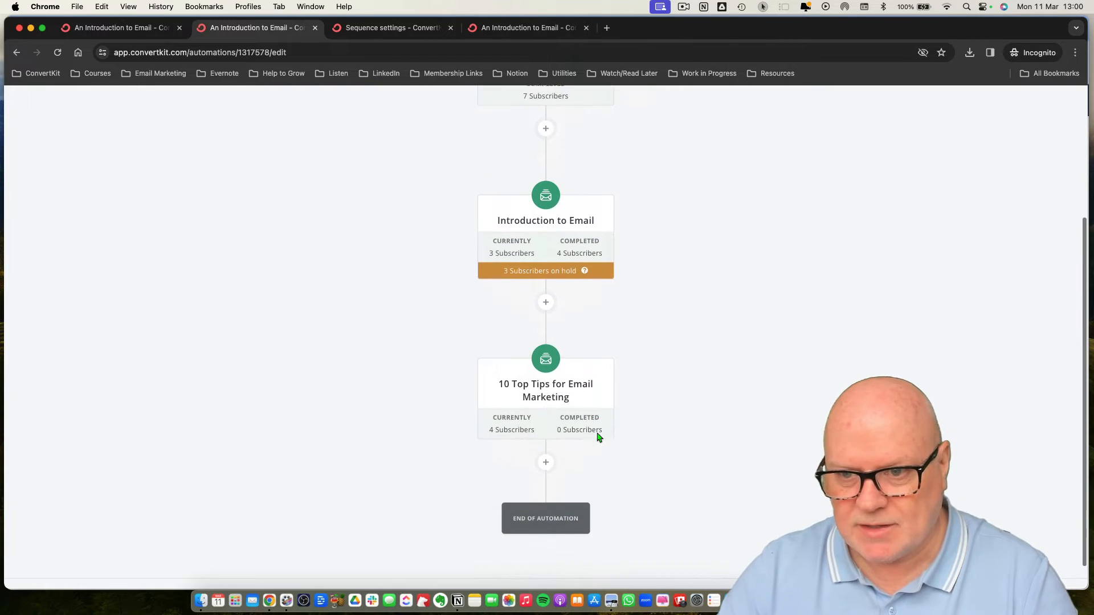
scroll(598, 439, "up", 2)
scroll(606, 435, "up", 1)
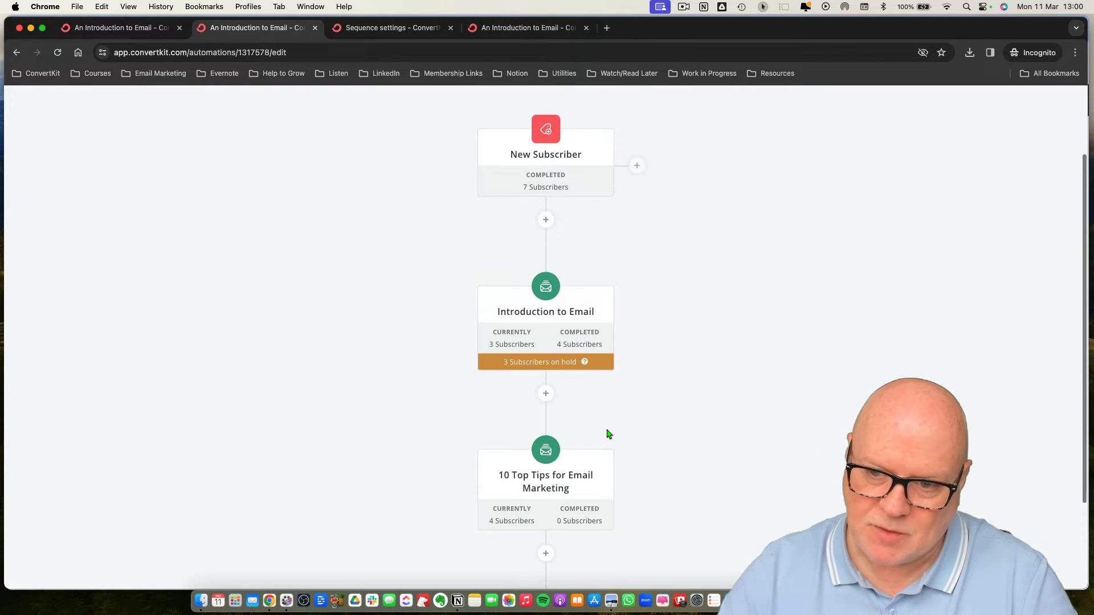
scroll(604, 420, "down", 2)
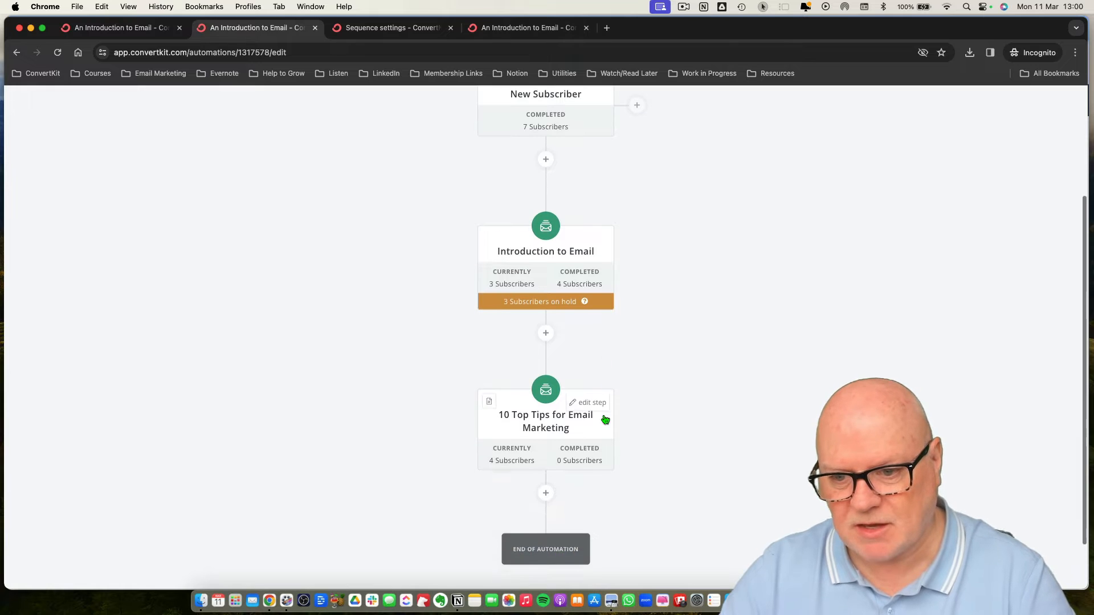
scroll(604, 420, "up", 3)
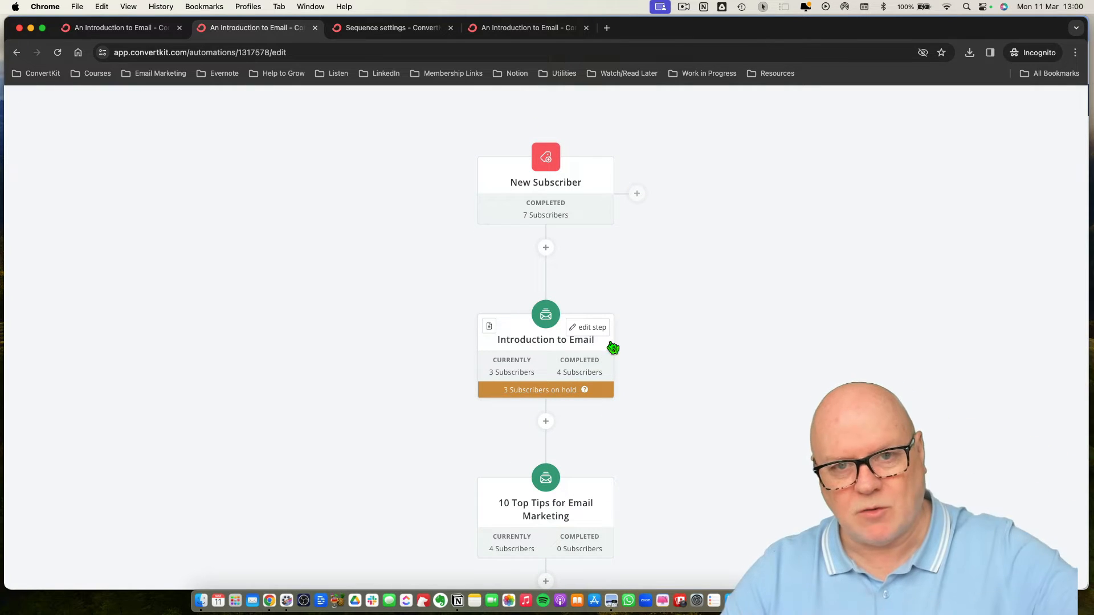
scroll(606, 435, "down", 2)
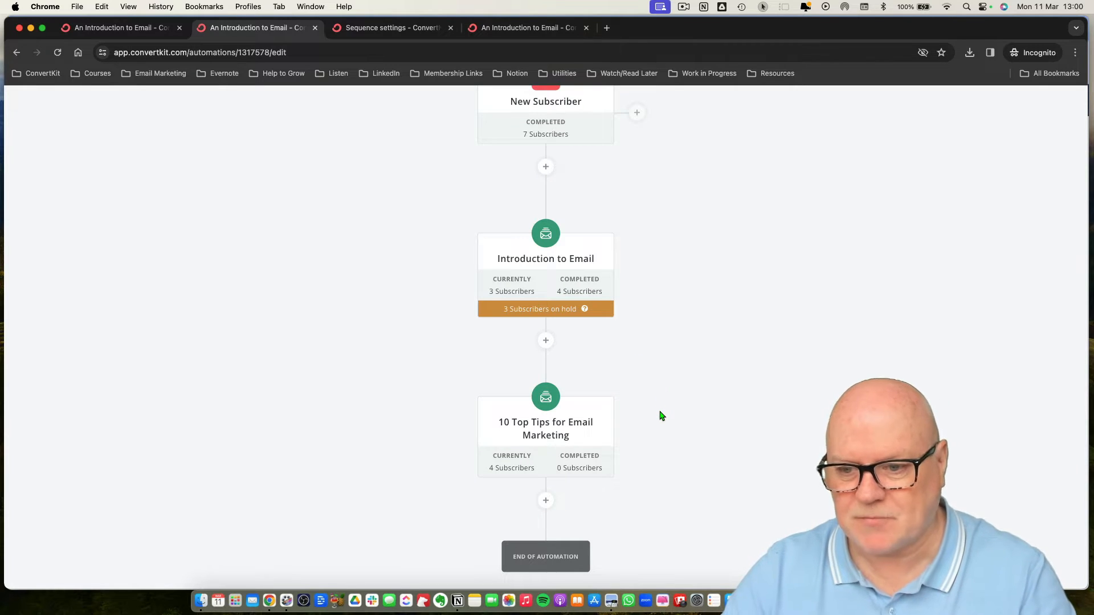
scroll(661, 416, "up", 2)
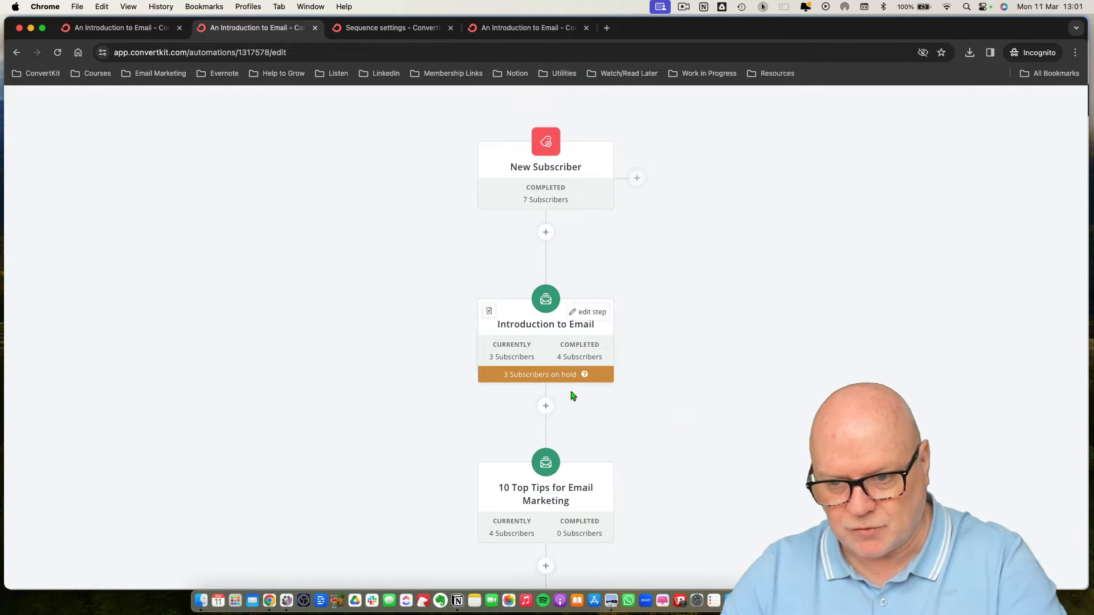
scroll(616, 484, "down", 3)
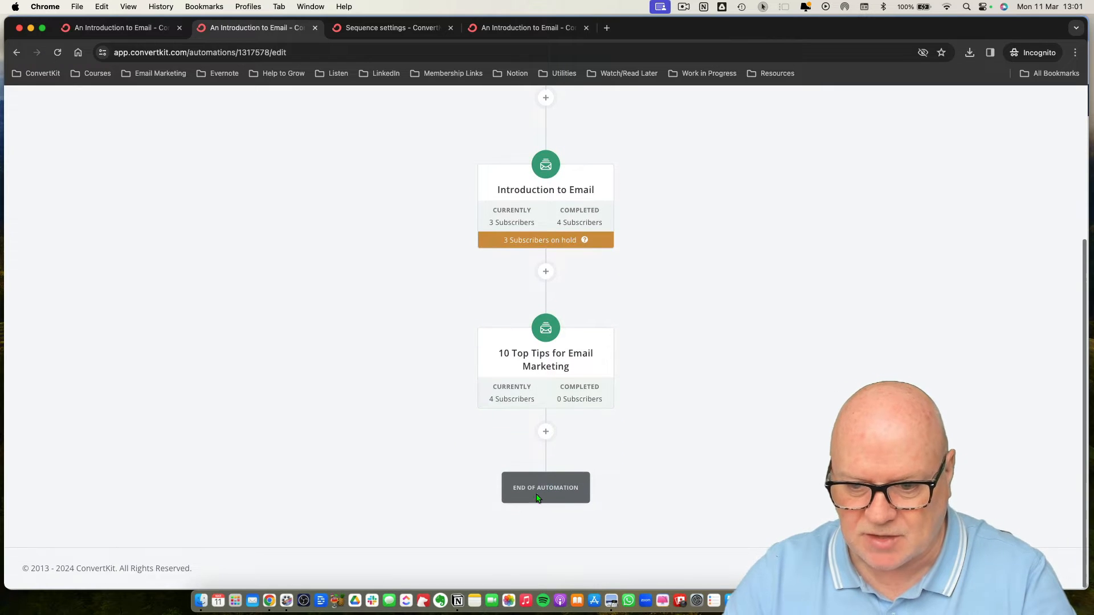
scroll(579, 447, "up", 3)
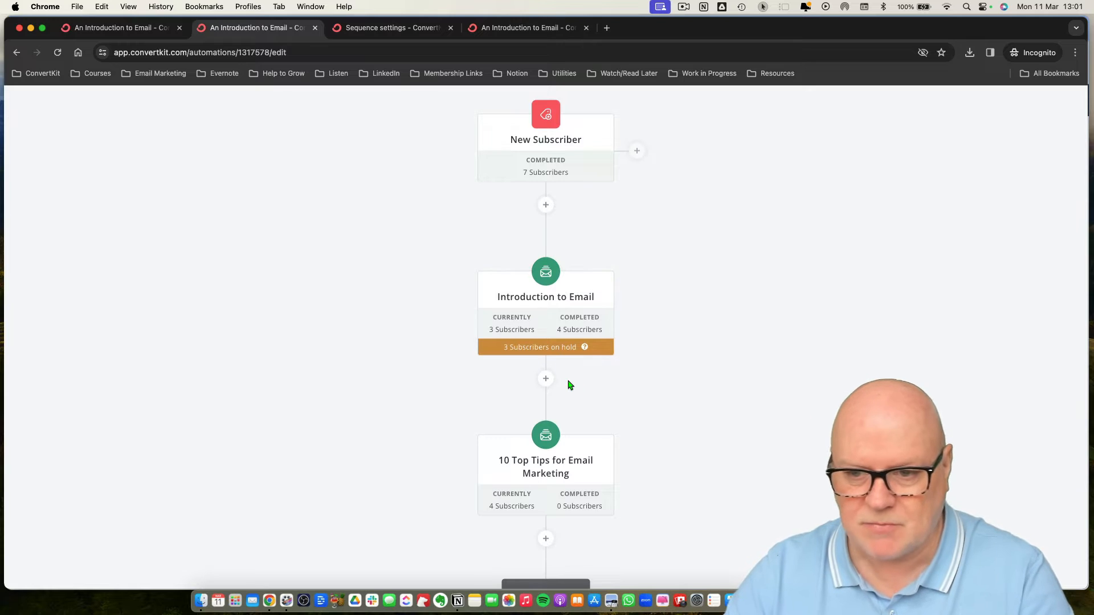
scroll(620, 357, "down", 3)
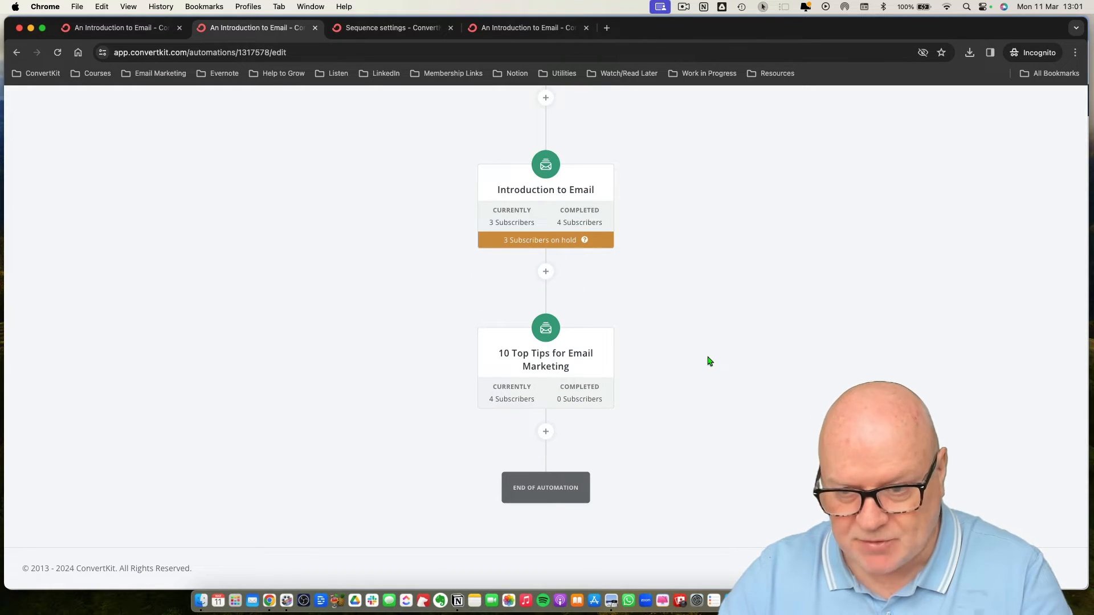
Insert a 'Tag is added' event for the Move On-hold Subscribers tag between Introduction to Email and 10 Top Tips for Email Marketing.
left_click(546, 273)
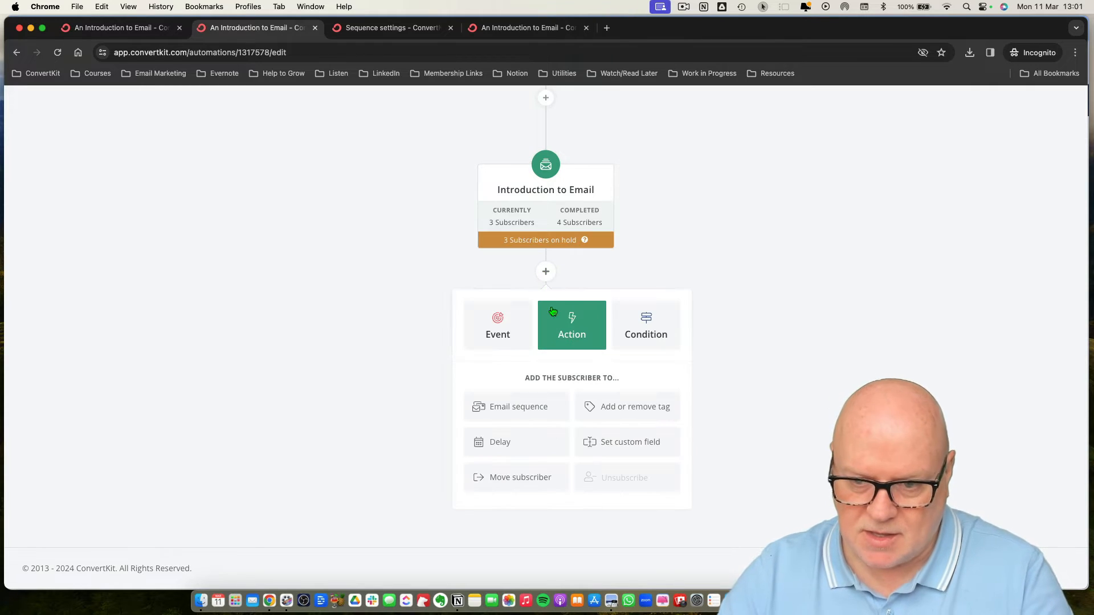
left_click(498, 332)
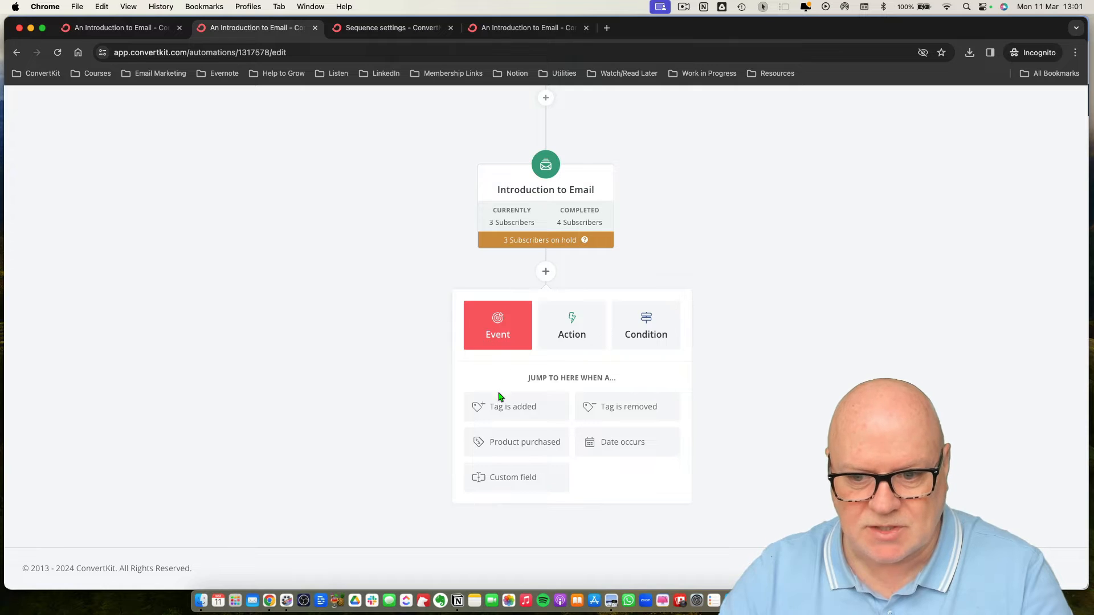
left_click(505, 411)
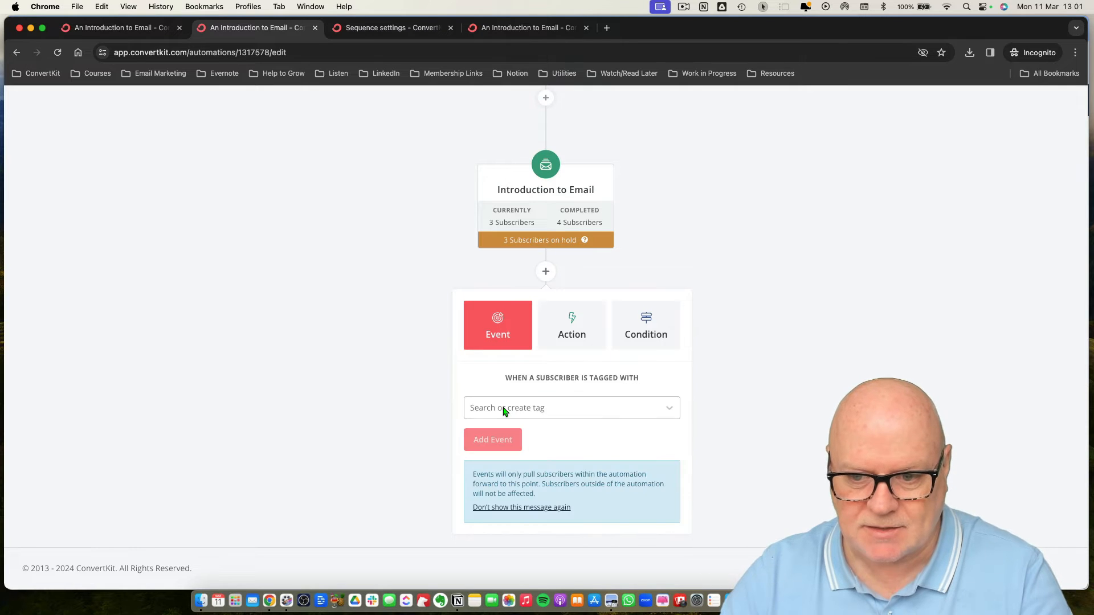
left_click(670, 412)
scroll(629, 447, "down", 10)
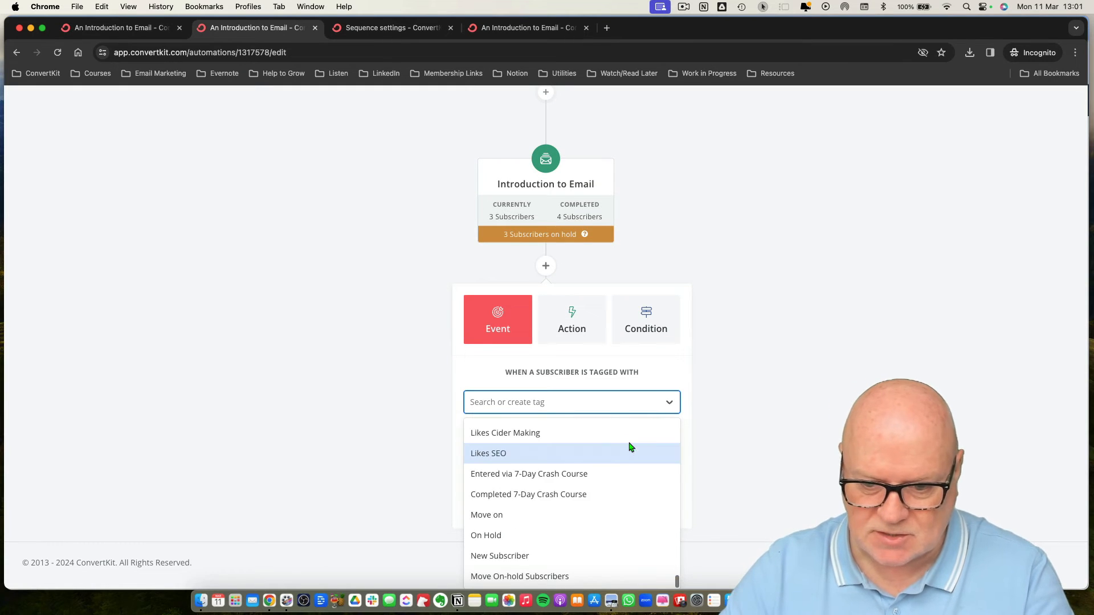
left_click(501, 576)
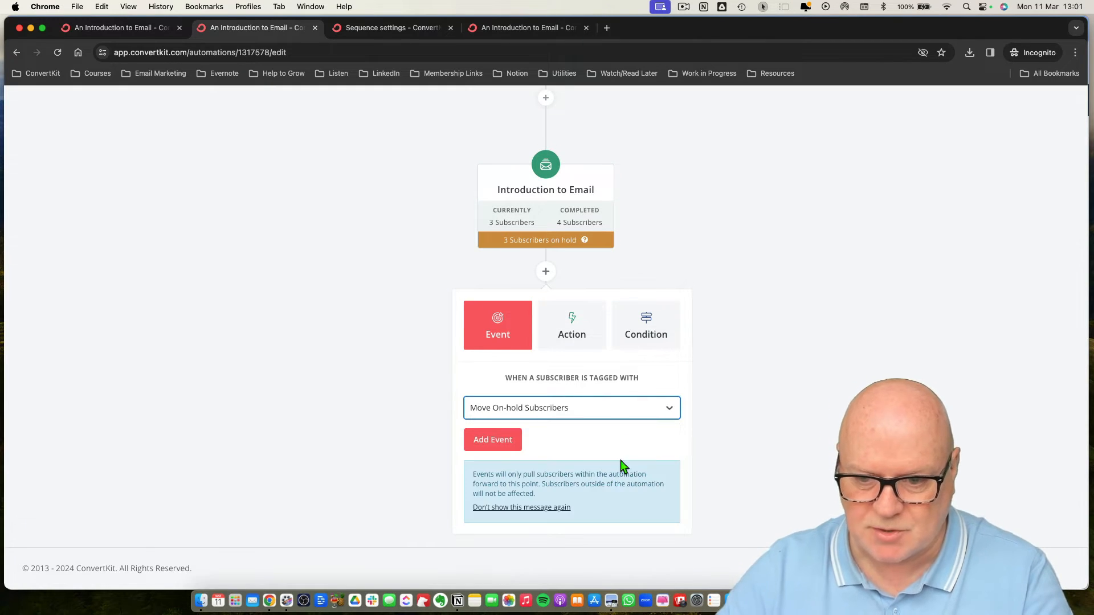
left_click(493, 440)
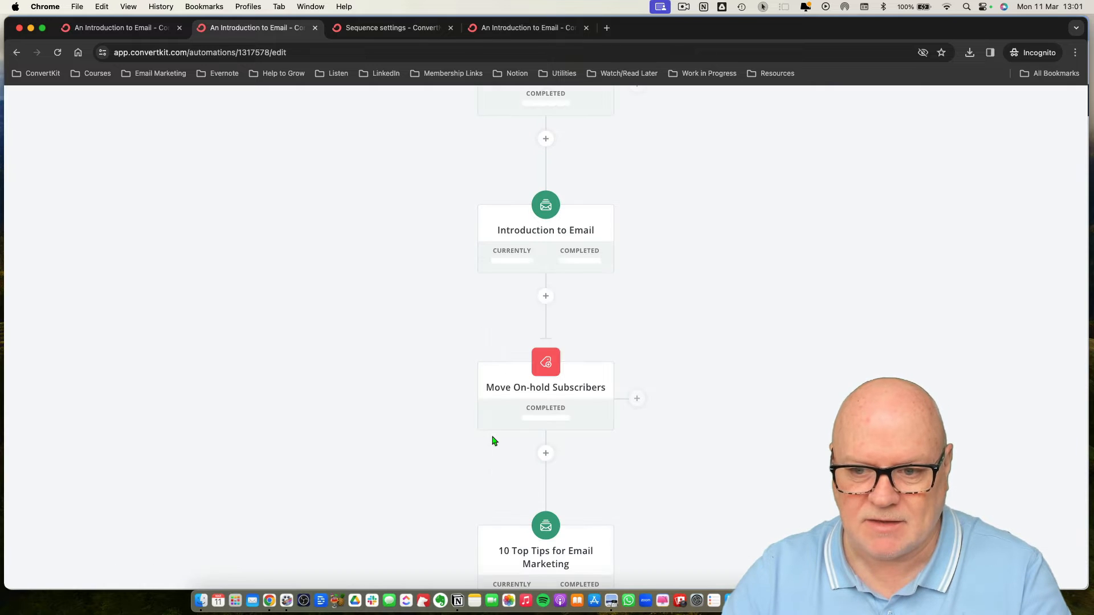
Open the subscribers currently in Introduction to Email, select them all and bulk-add the Move On-hold Subscribers tag.
scroll(642, 442, "down", 3)
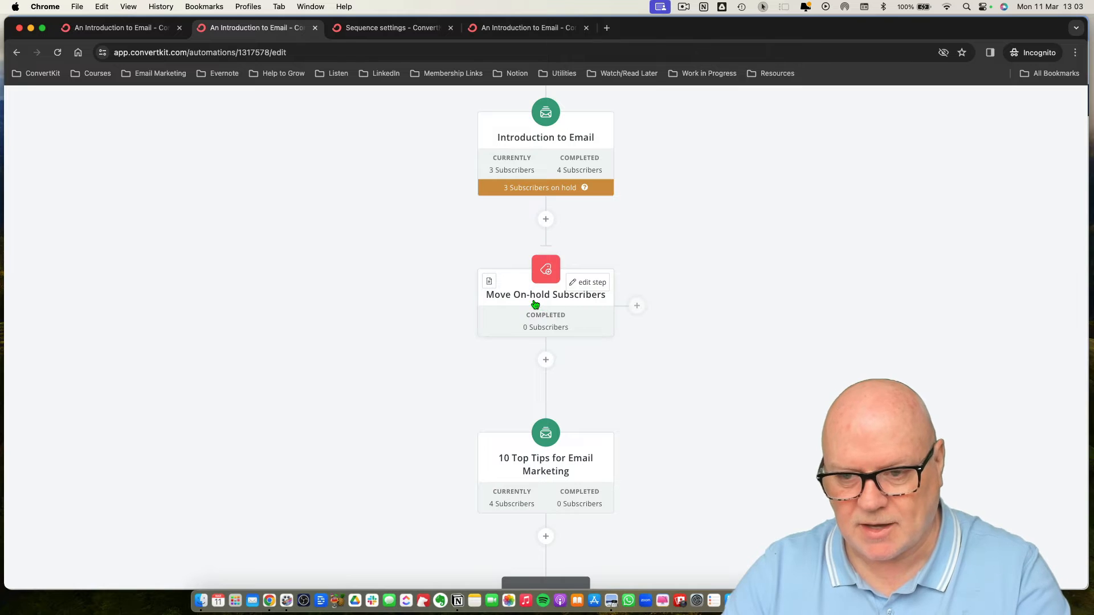
scroll(511, 303, "up", 3)
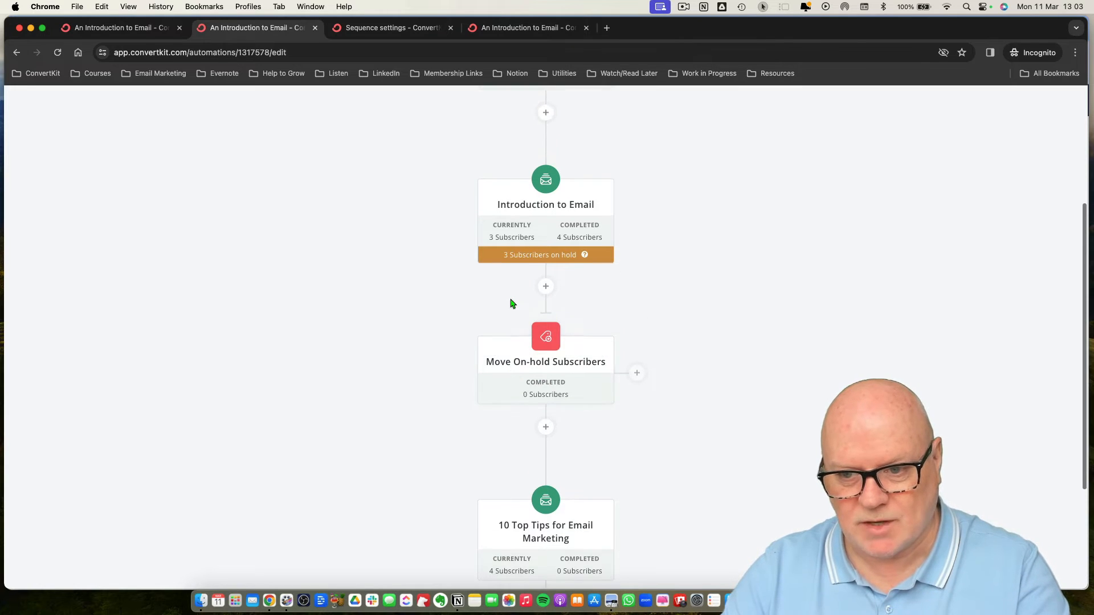
scroll(511, 302, "up", 1)
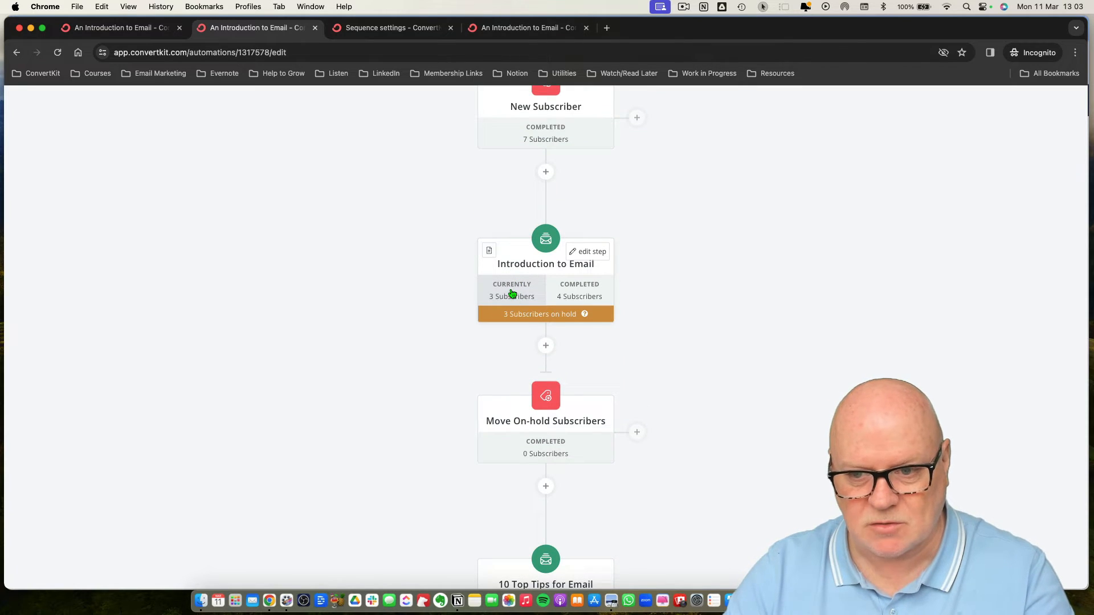
left_click(509, 294)
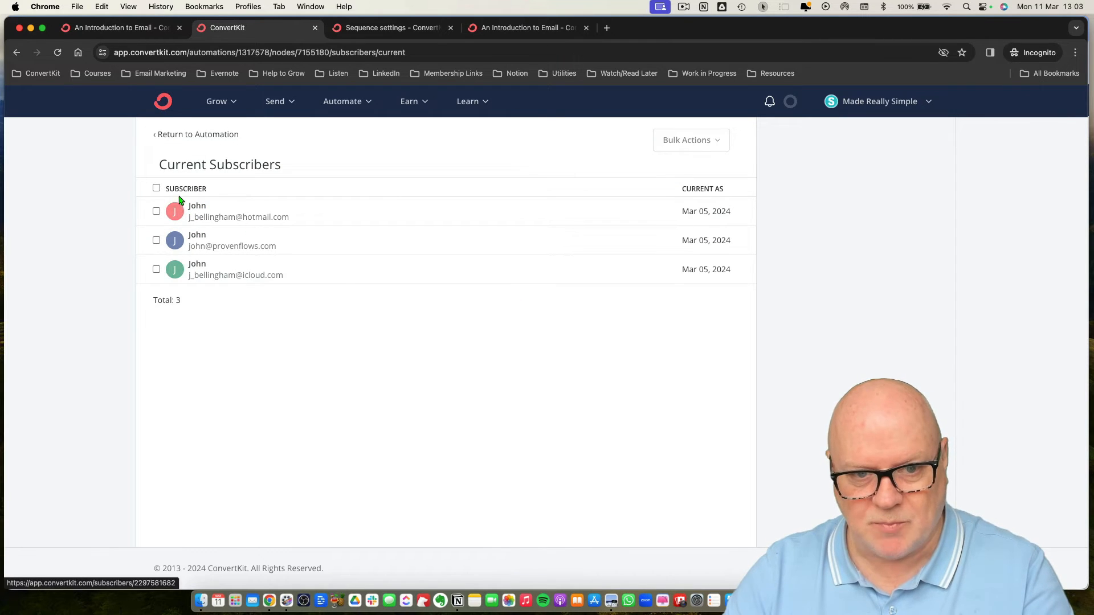
left_click(156, 189)
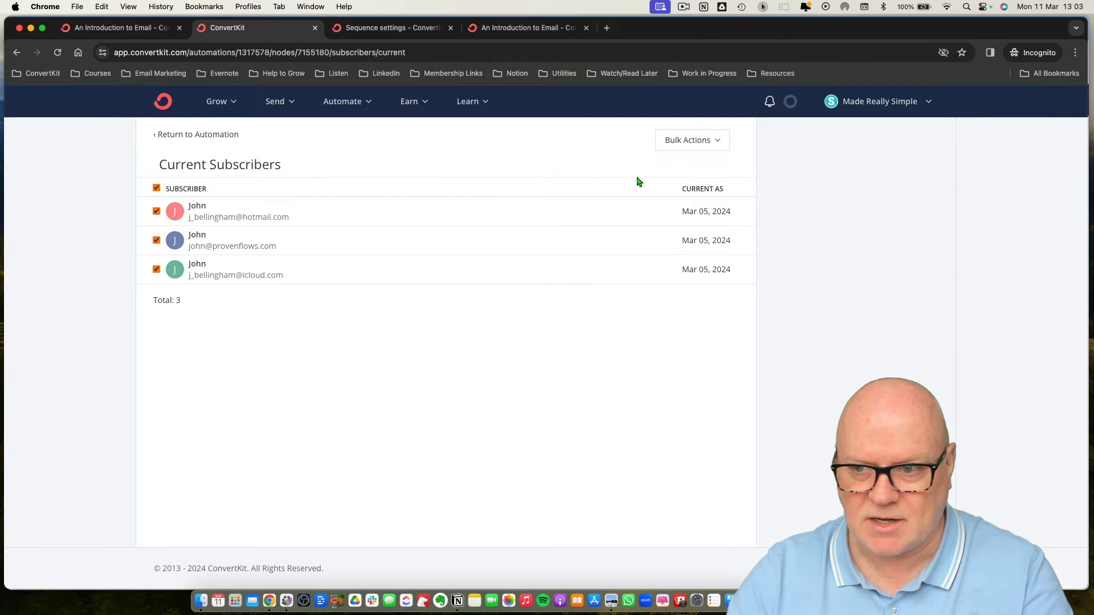
left_click(712, 143)
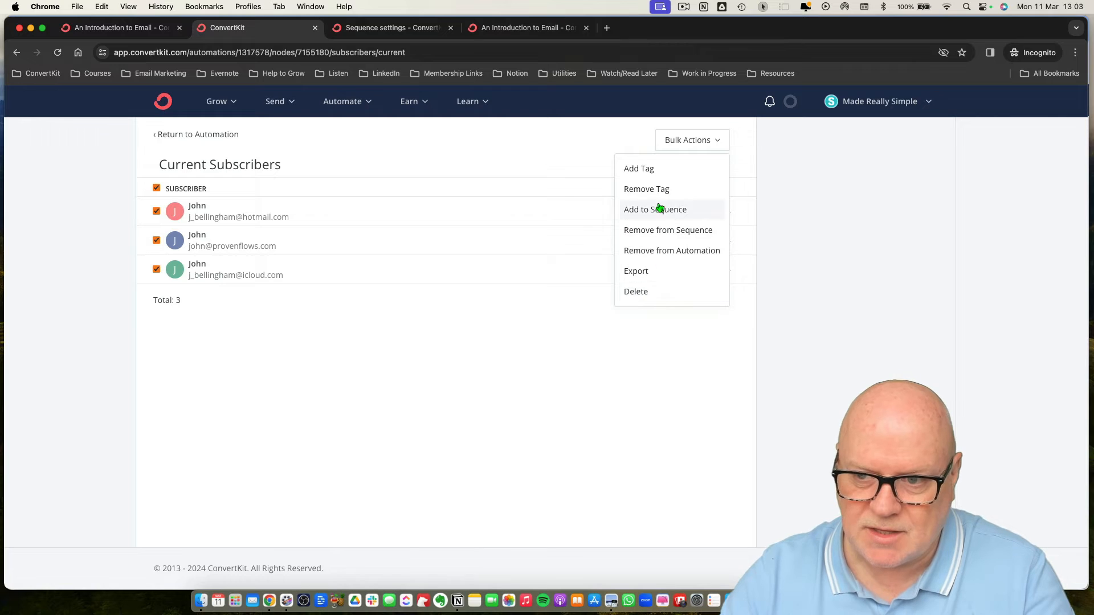
left_click(644, 170)
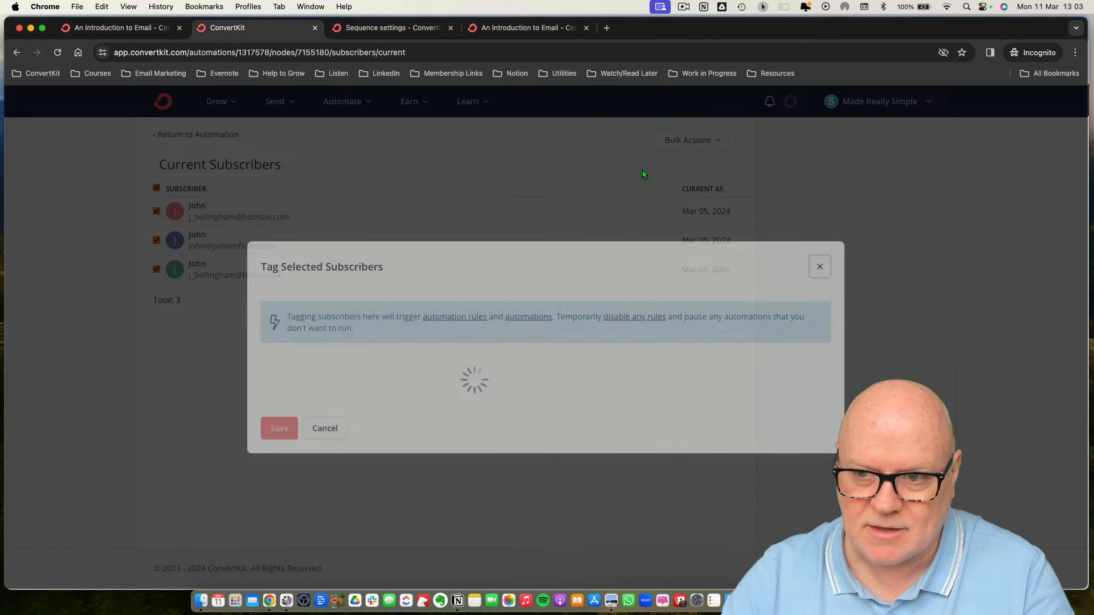
scroll(430, 397, "down", 10)
scroll(430, 398, "down", 10)
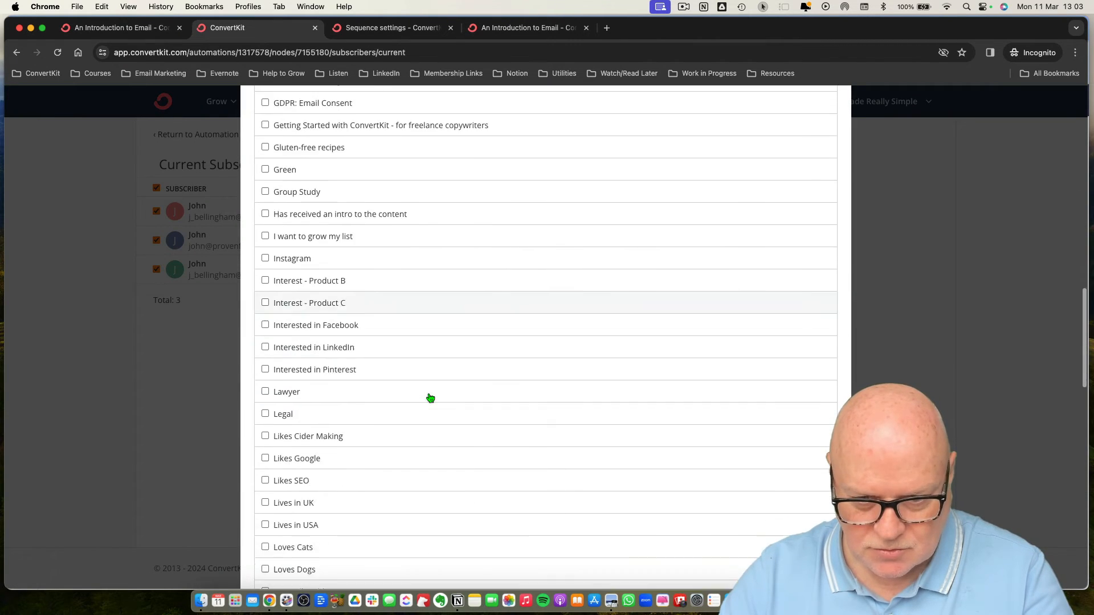
scroll(453, 397, "down", 1)
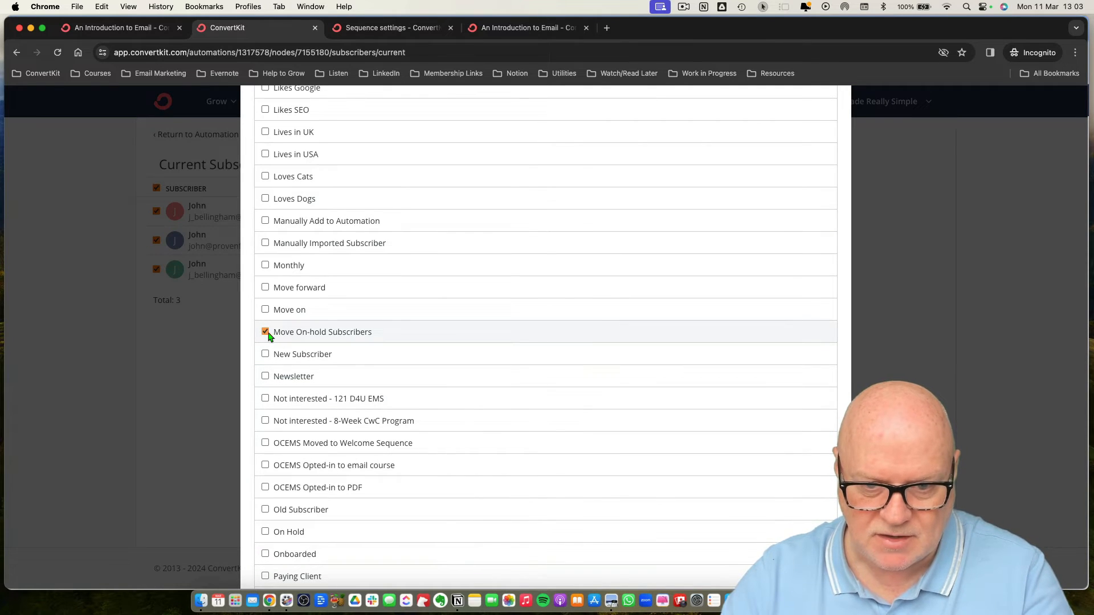
scroll(354, 374, "down", 15)
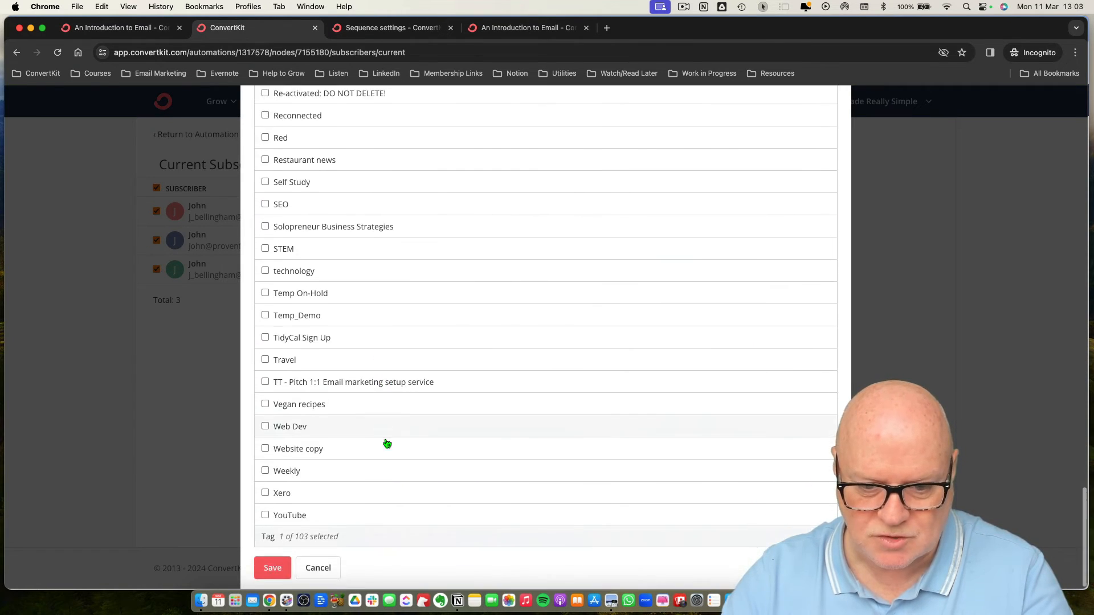
left_click(266, 567)
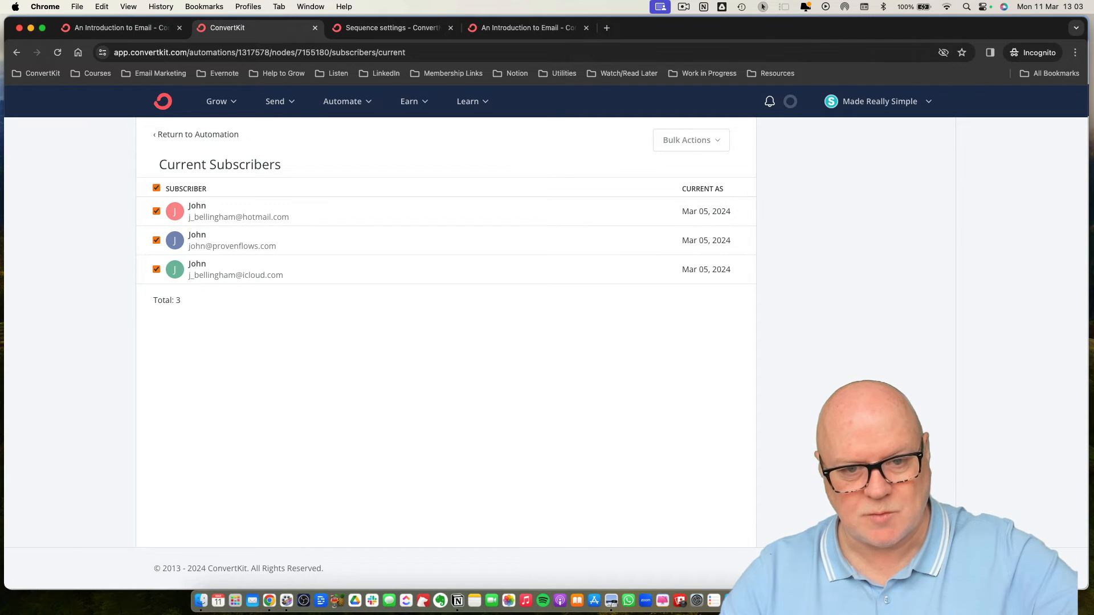
Open the first subscriber's profile to check their tags, then go back to the subscriber list.
left_click(201, 208)
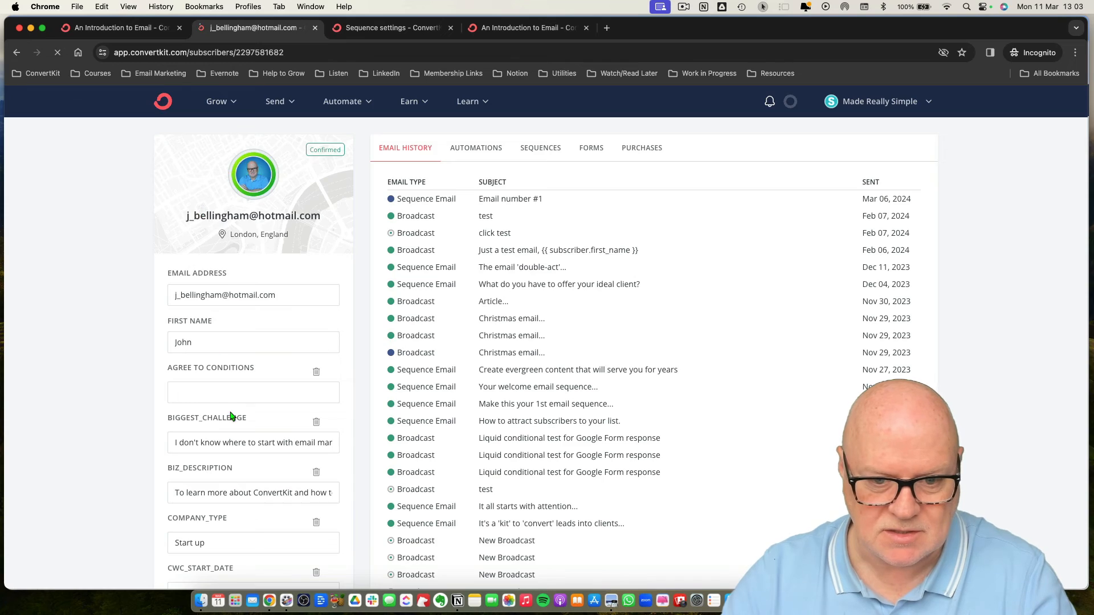
scroll(231, 416, "down", 20)
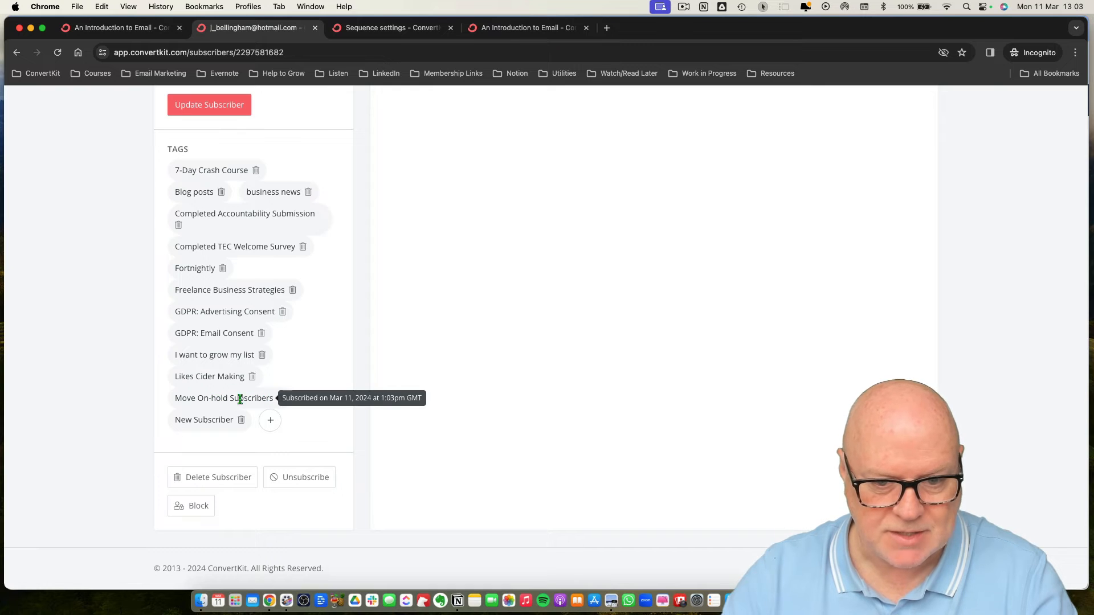
left_click(17, 52)
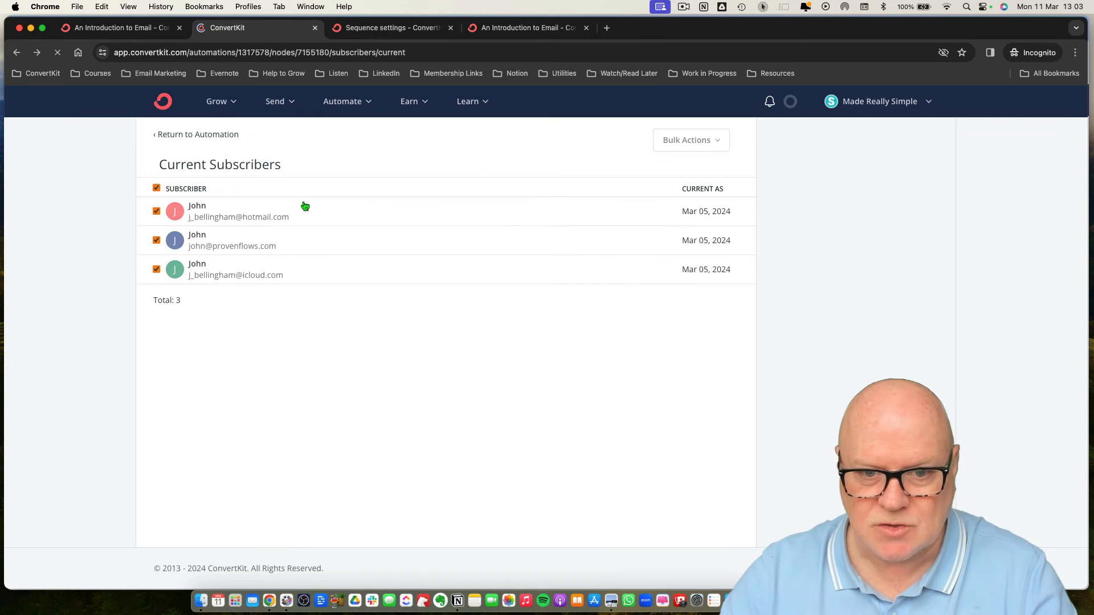
Return to the automation and review the subscriber counts on each step.
left_click(210, 136)
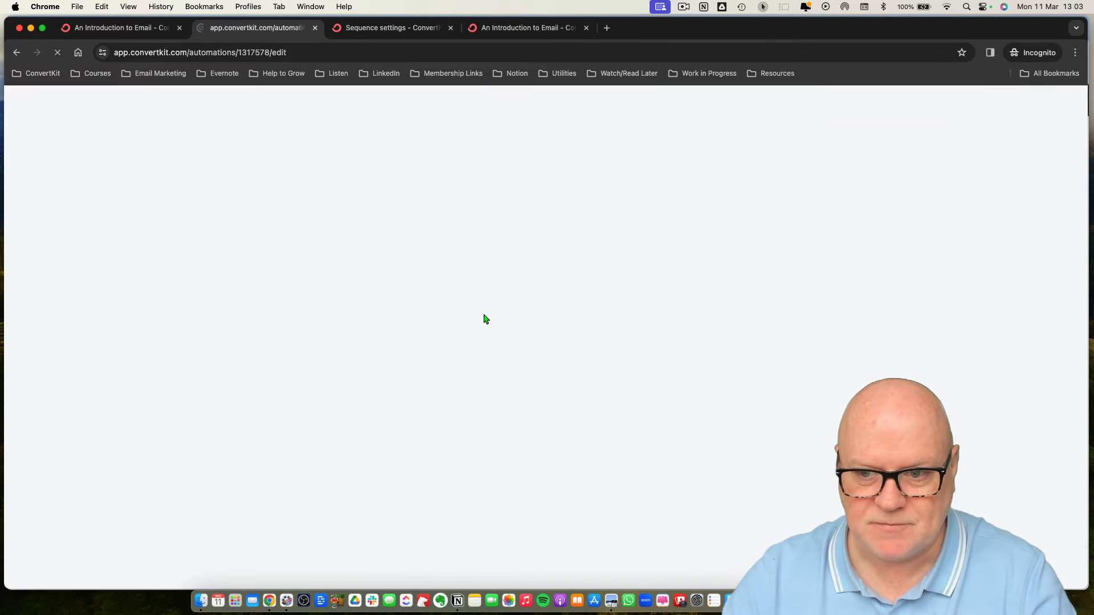
scroll(587, 362, "down", 3)
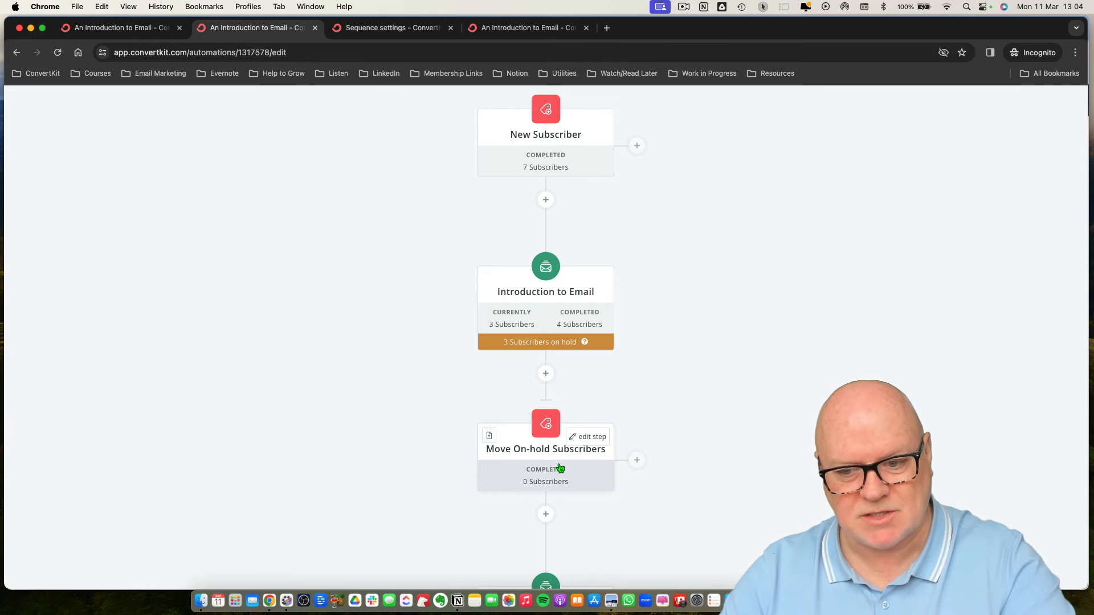
scroll(560, 469, "down", 3)
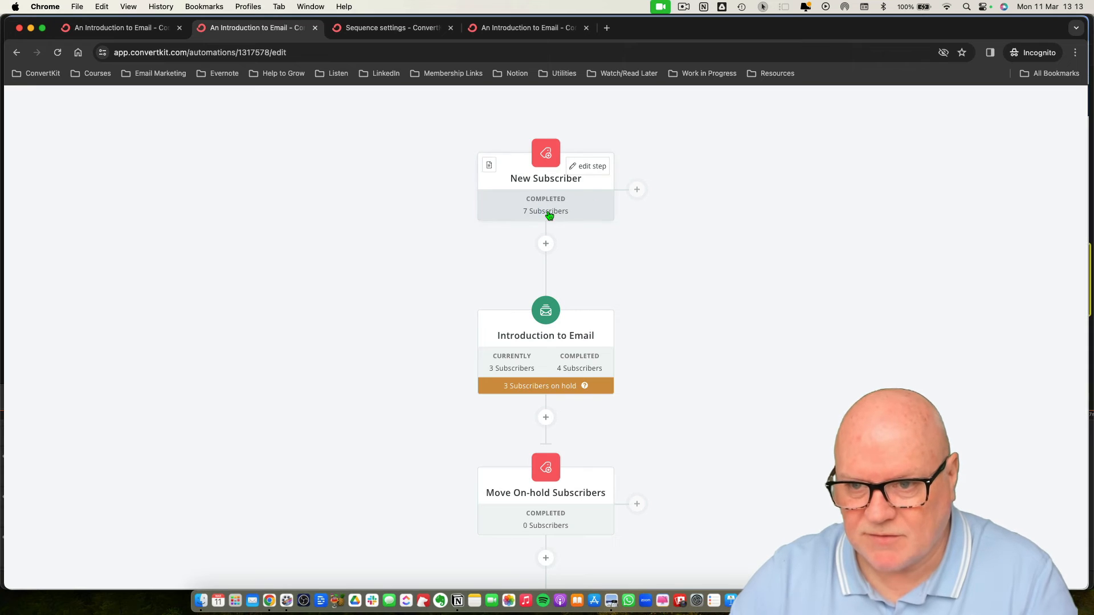
scroll(530, 319, "down", 1)
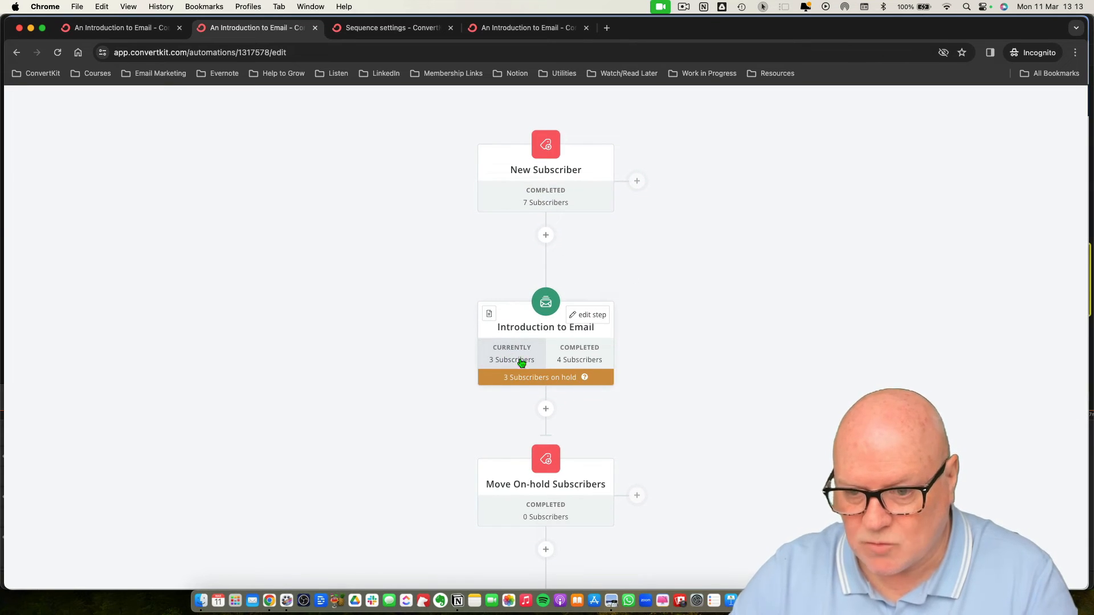
scroll(584, 364, "down", 6)
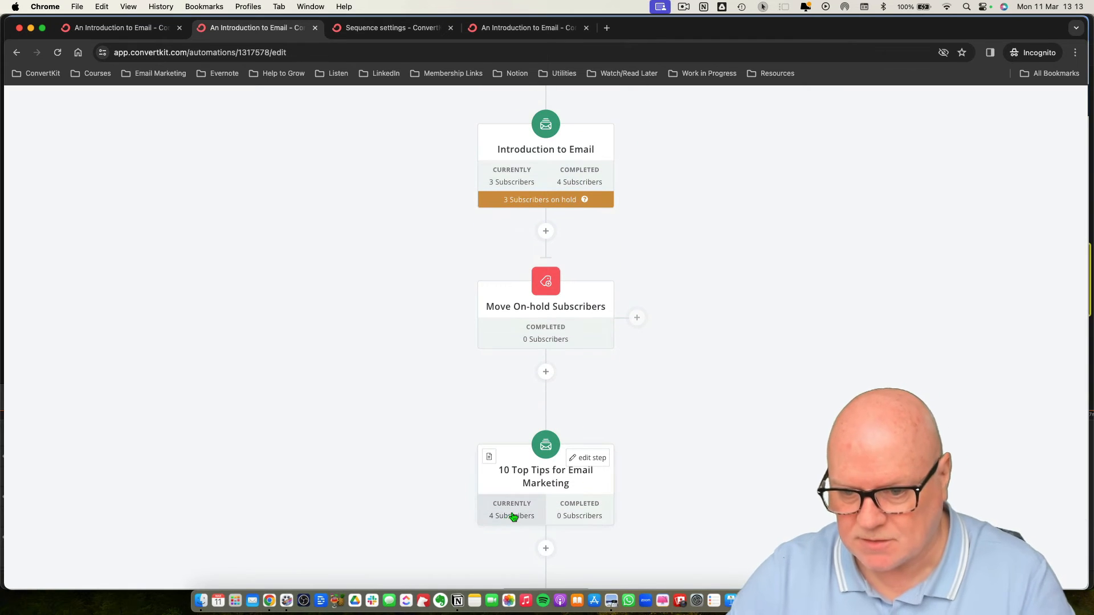
Reload the automation page to refresh the subscriber counts on each step.
scroll(510, 516, "up", 2)
scroll(515, 514, "up", 4)
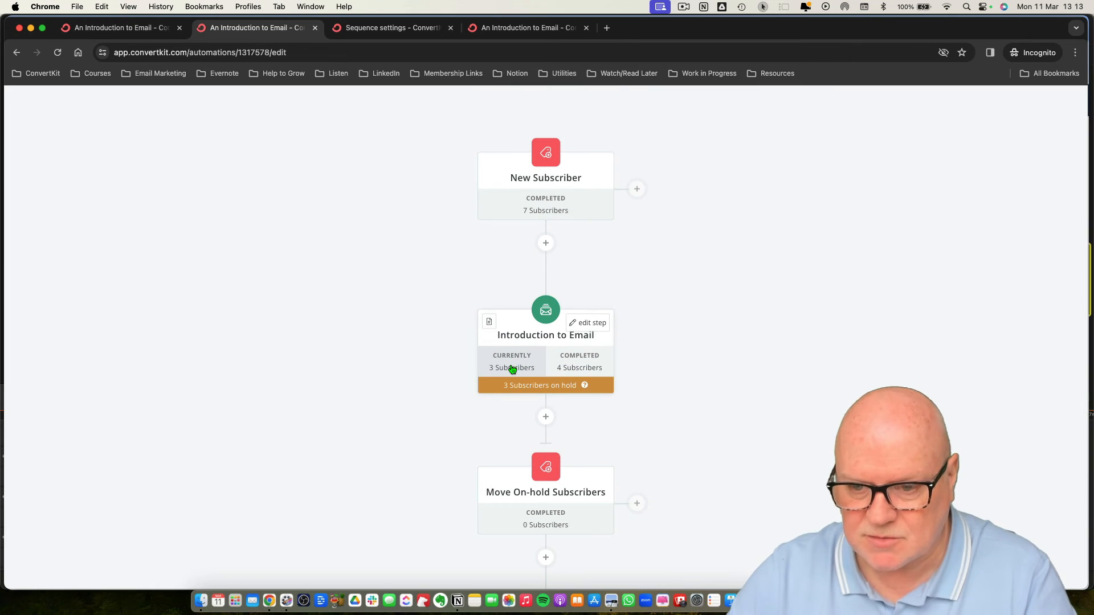
scroll(524, 473, "down", 4)
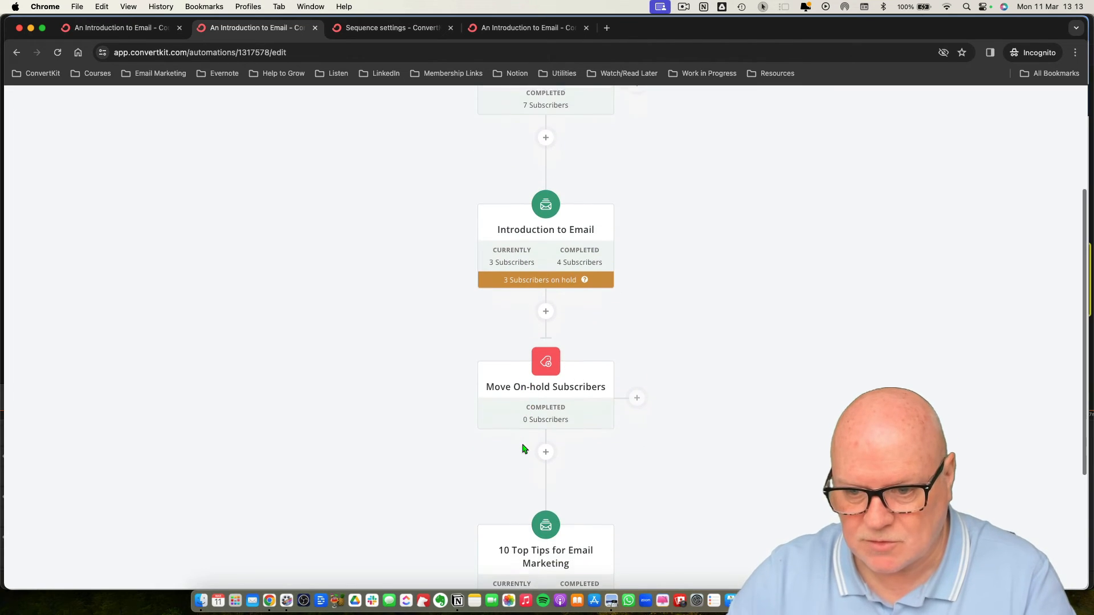
left_click(57, 52)
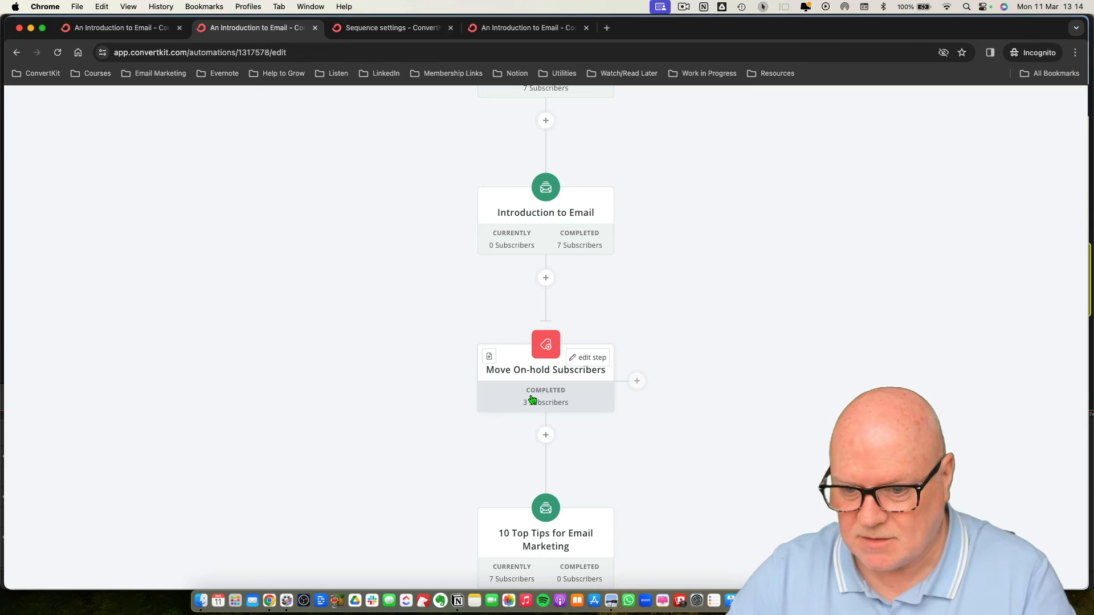
Open the current subscribers of 10 Top Tips for Email Marketing, then return to the automation.
scroll(530, 399, "down", 5)
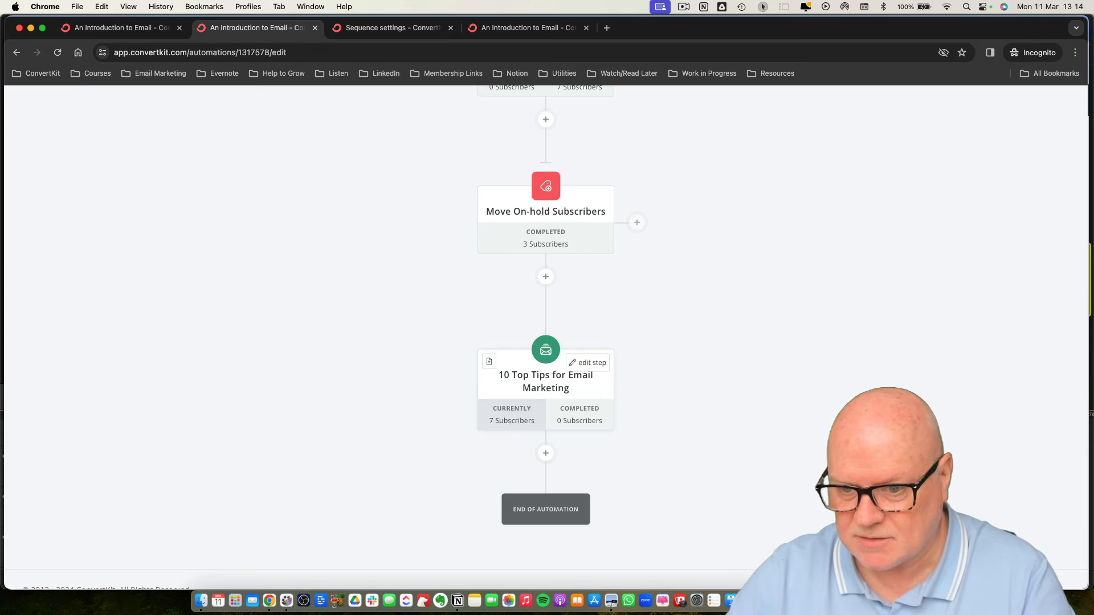
scroll(508, 423, "down", 1)
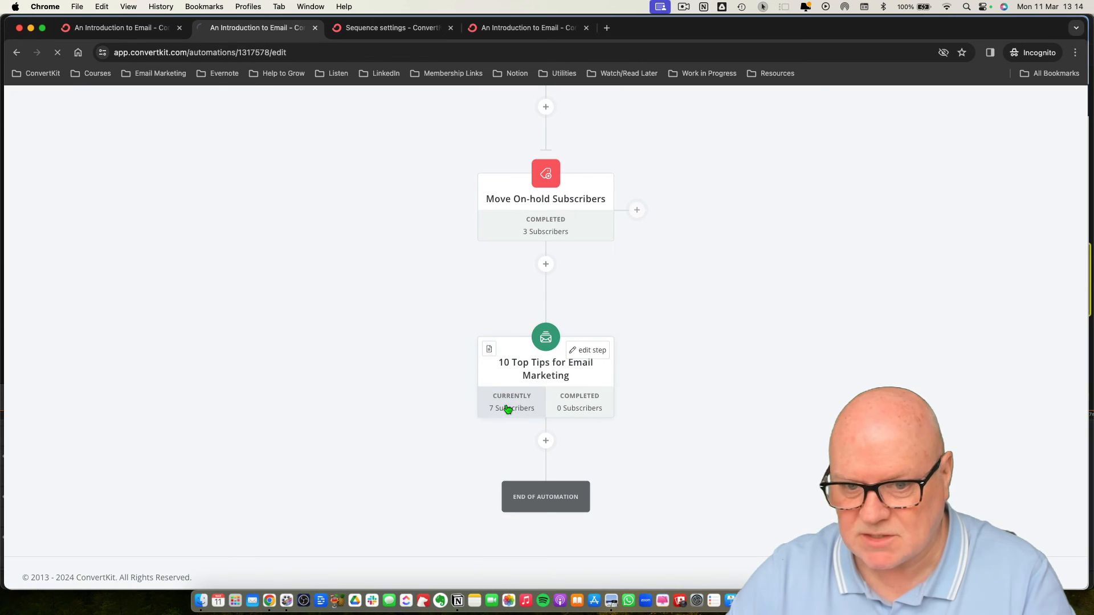
left_click(507, 410)
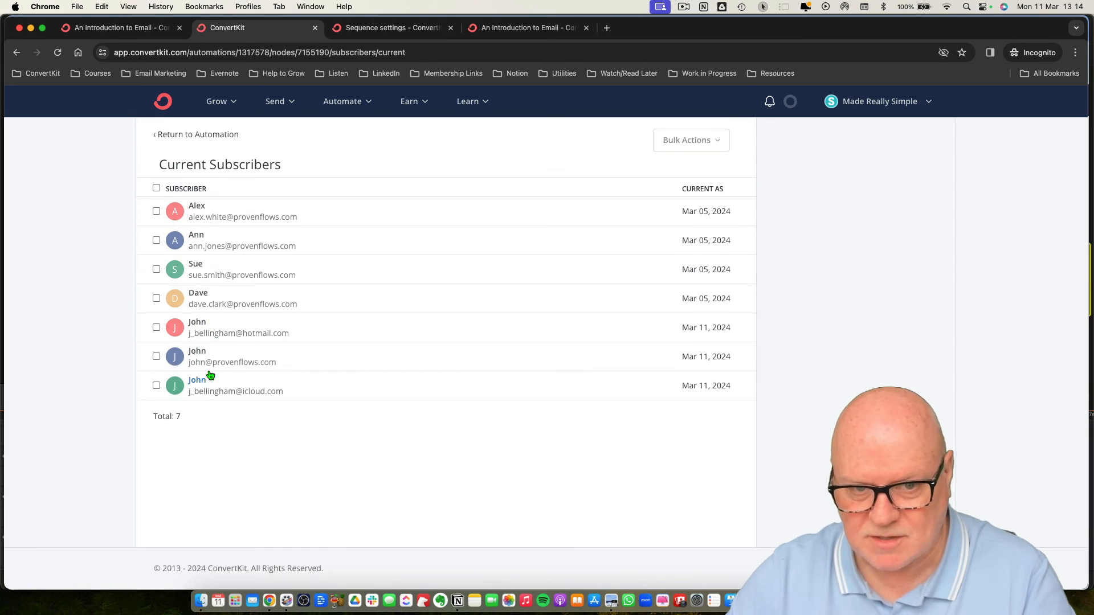
left_click(163, 138)
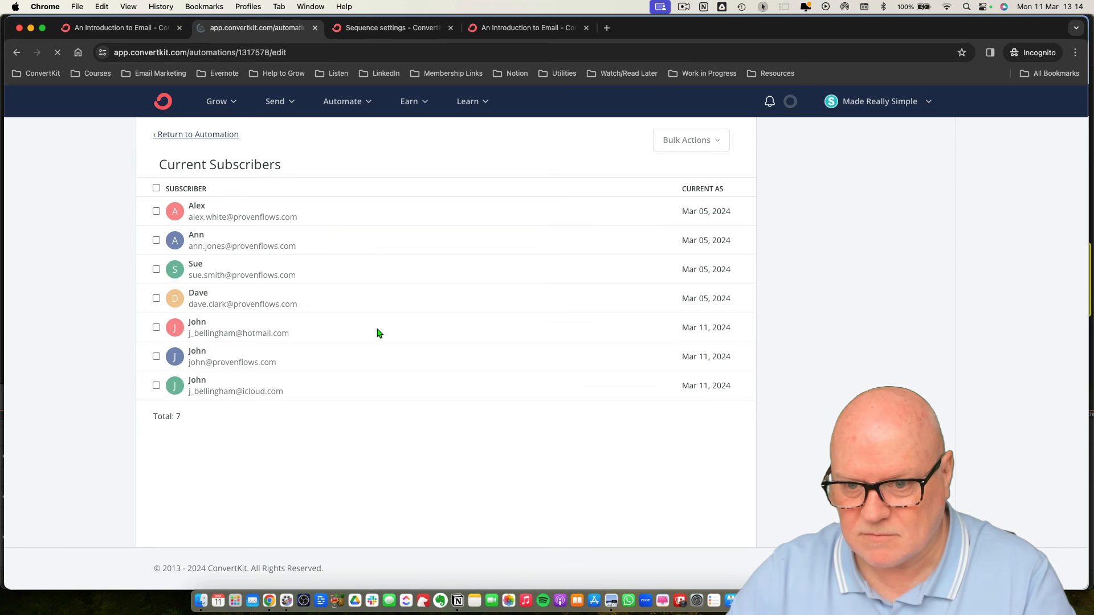
scroll(378, 332, "down", 5)
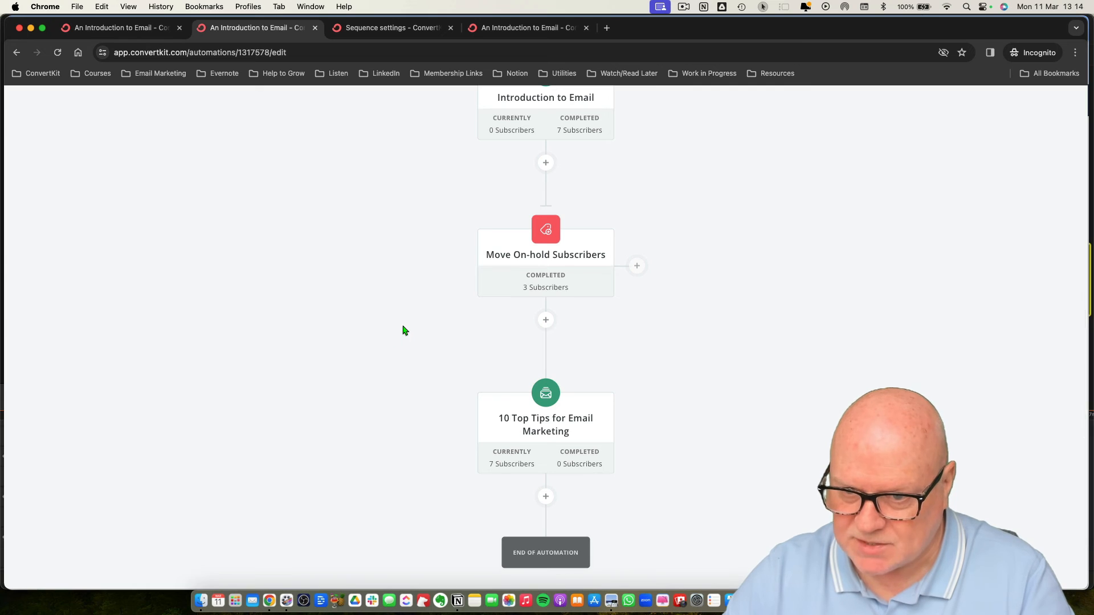
Delete the Move On-hold Subscribers tag event from the automation.
scroll(403, 330, "up", 3)
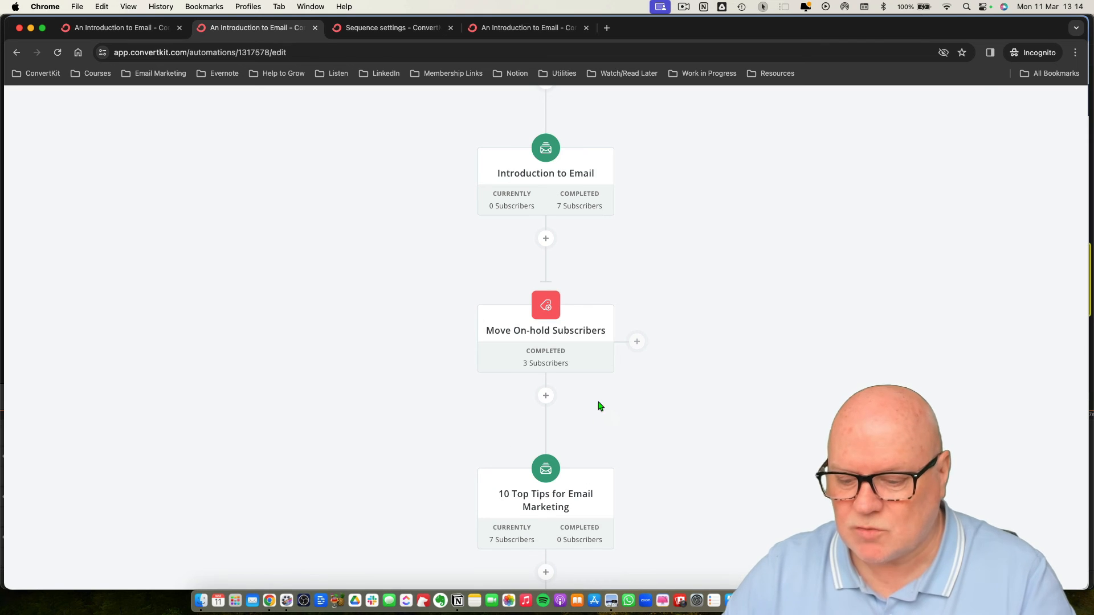
mouse_move(570, 325)
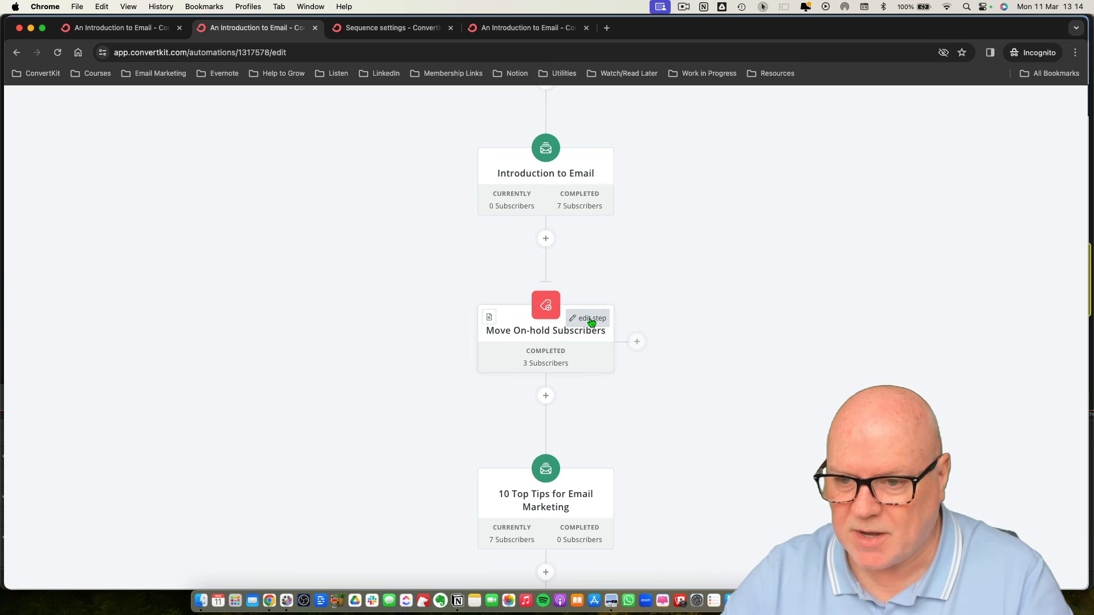
left_click(586, 319)
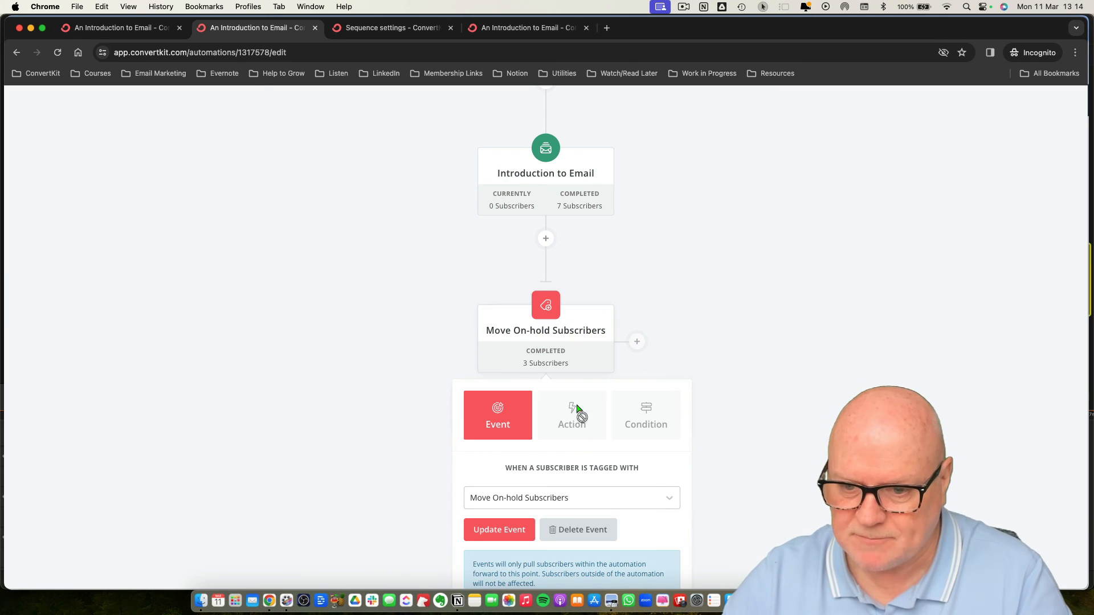
scroll(624, 462, "down", 2)
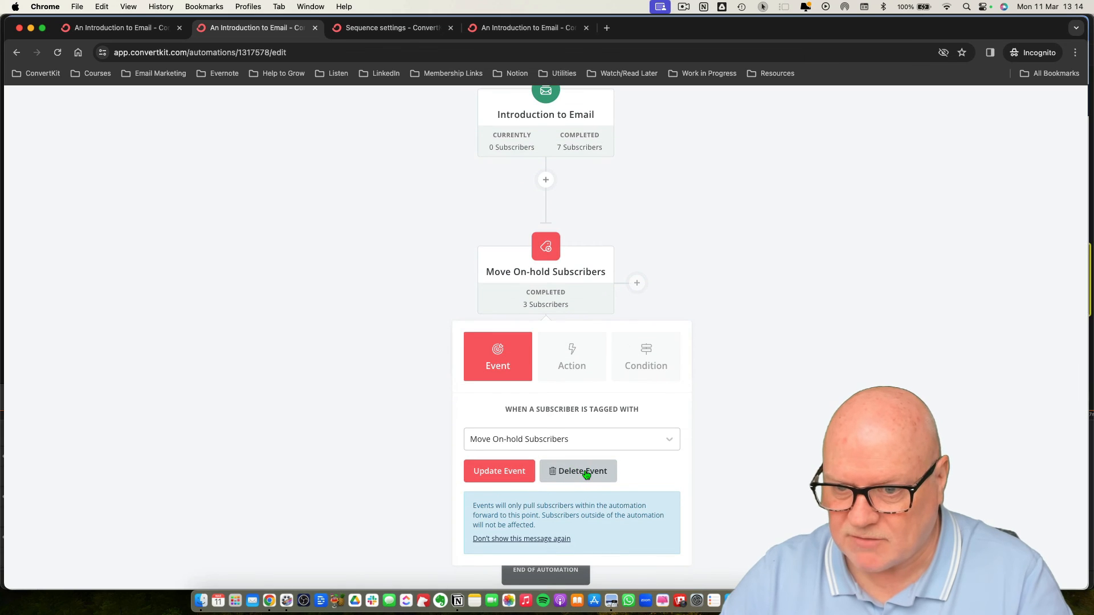
left_click(587, 471)
left_click(524, 387)
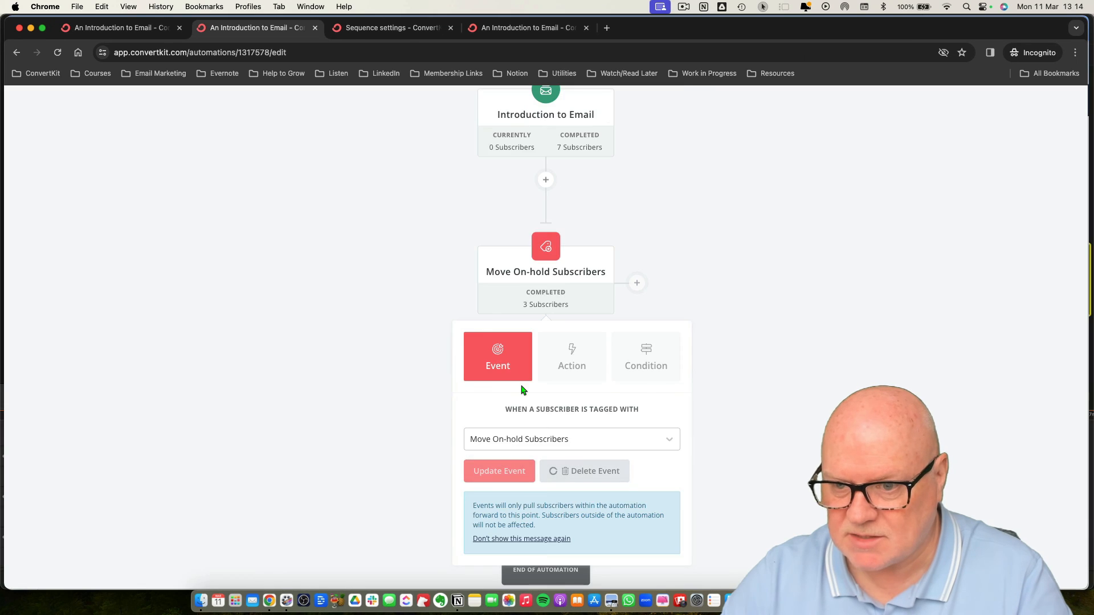
scroll(640, 329, "up", 2)
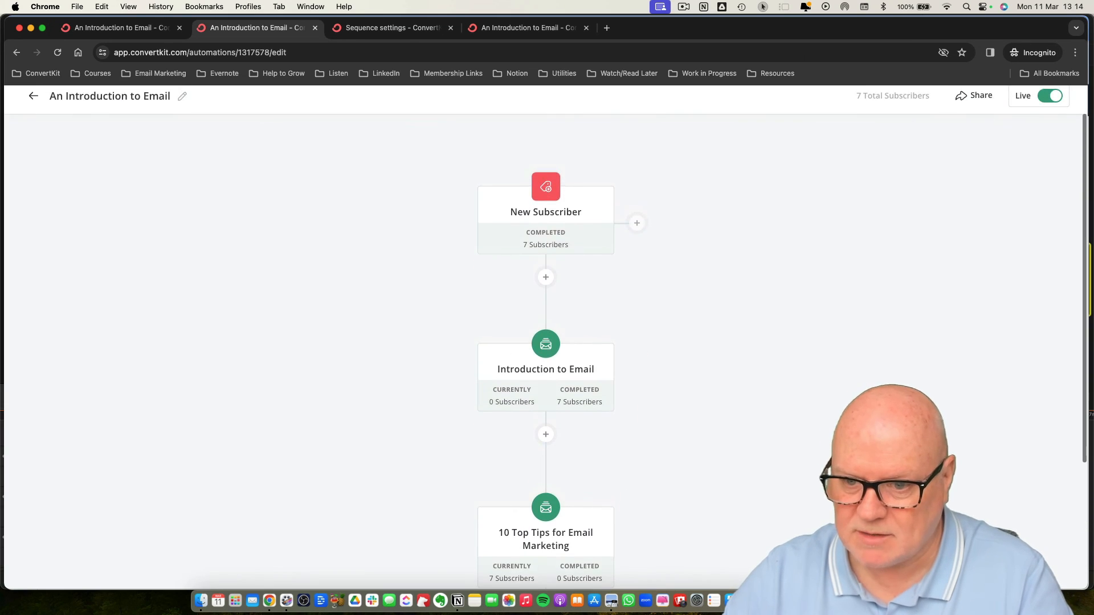
Open the Introduction to Email sequence settings and choose that Visual Automation subscribers exit after the last published email.
scroll(654, 382, "down", 4)
scroll(654, 382, "up", 5)
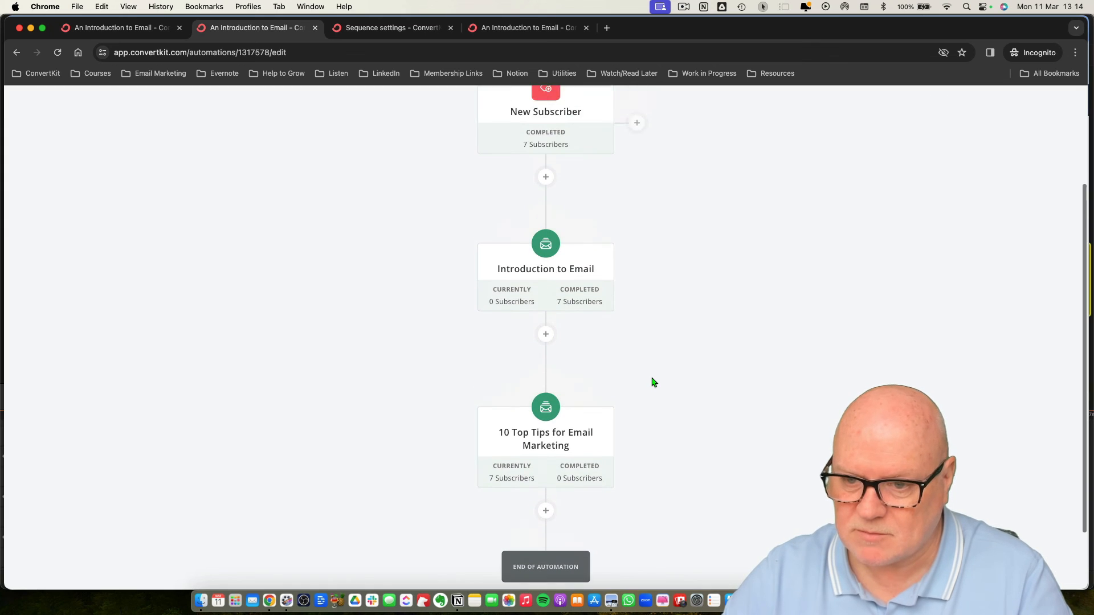
scroll(652, 381, "down", 5)
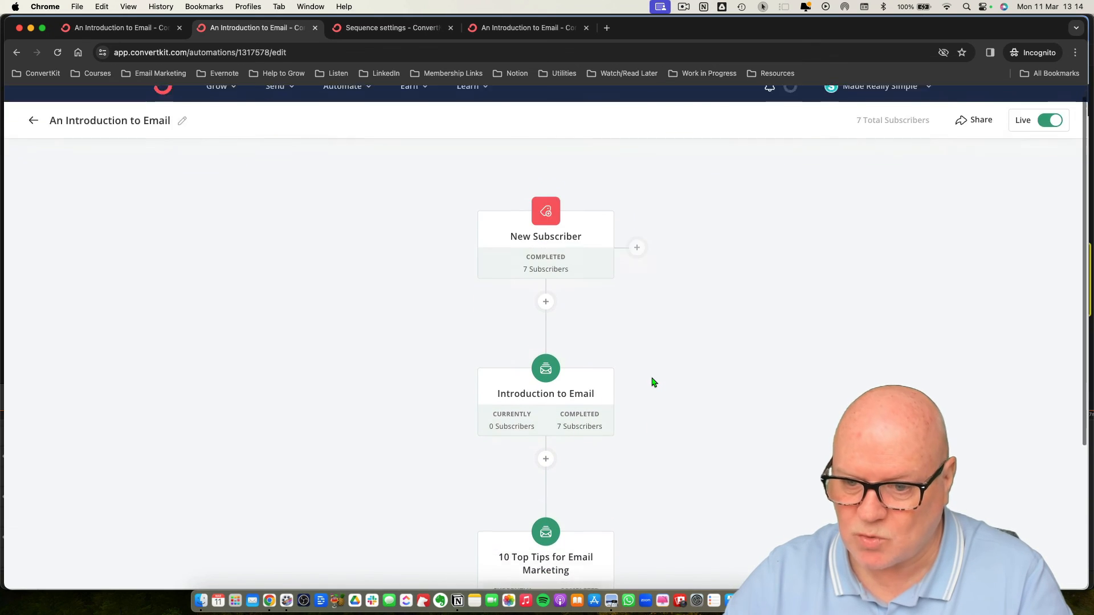
scroll(644, 355, "up", 4)
scroll(646, 356, "up", 1)
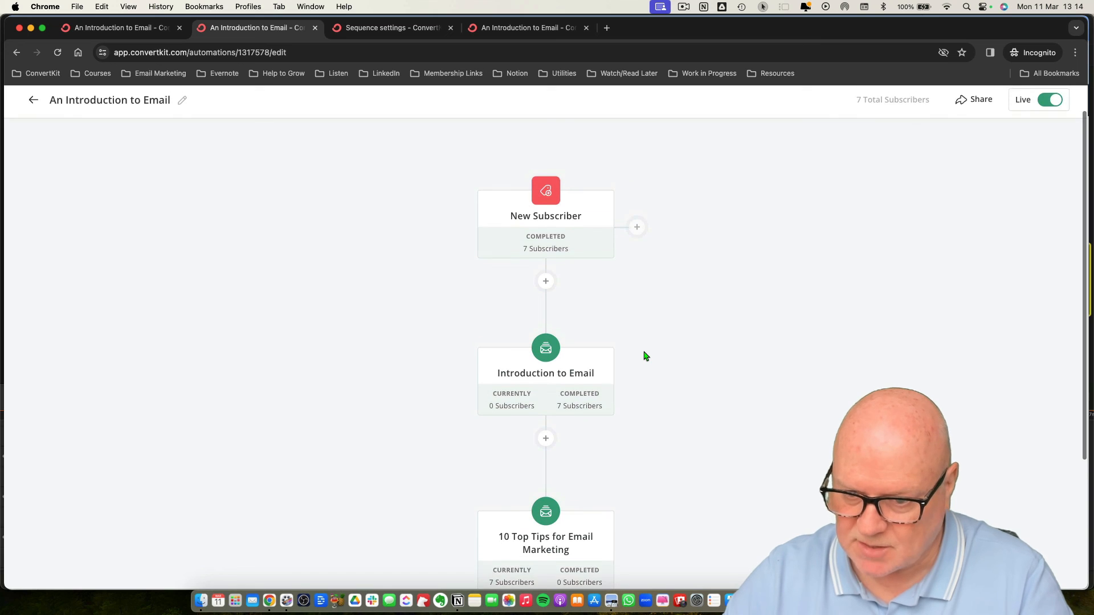
scroll(646, 356, "down", 3)
scroll(646, 356, "up", 2)
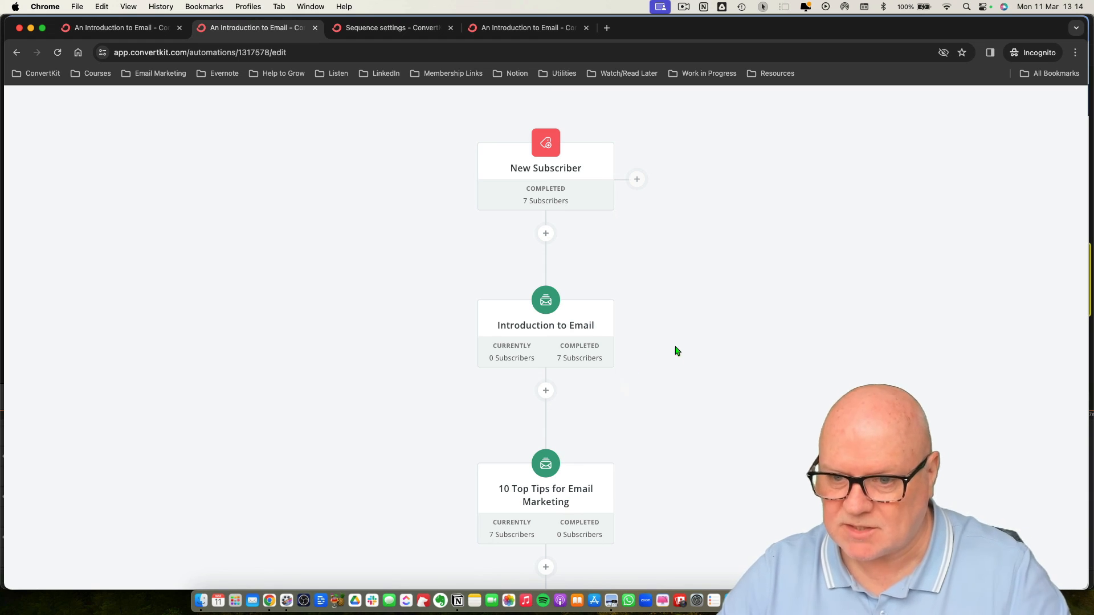
left_click(502, 331)
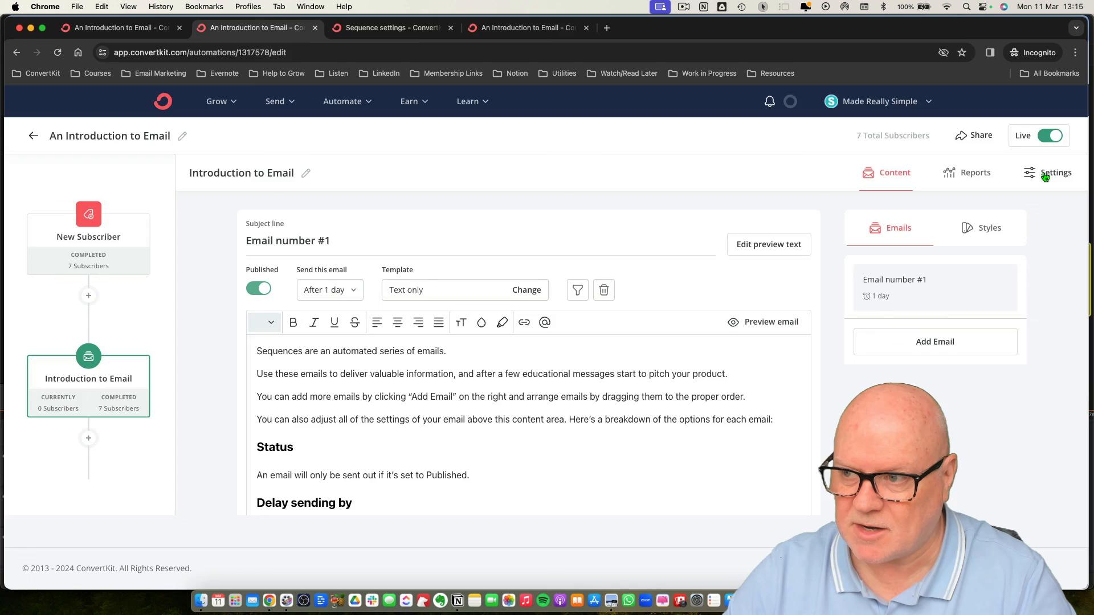
left_click(1045, 175)
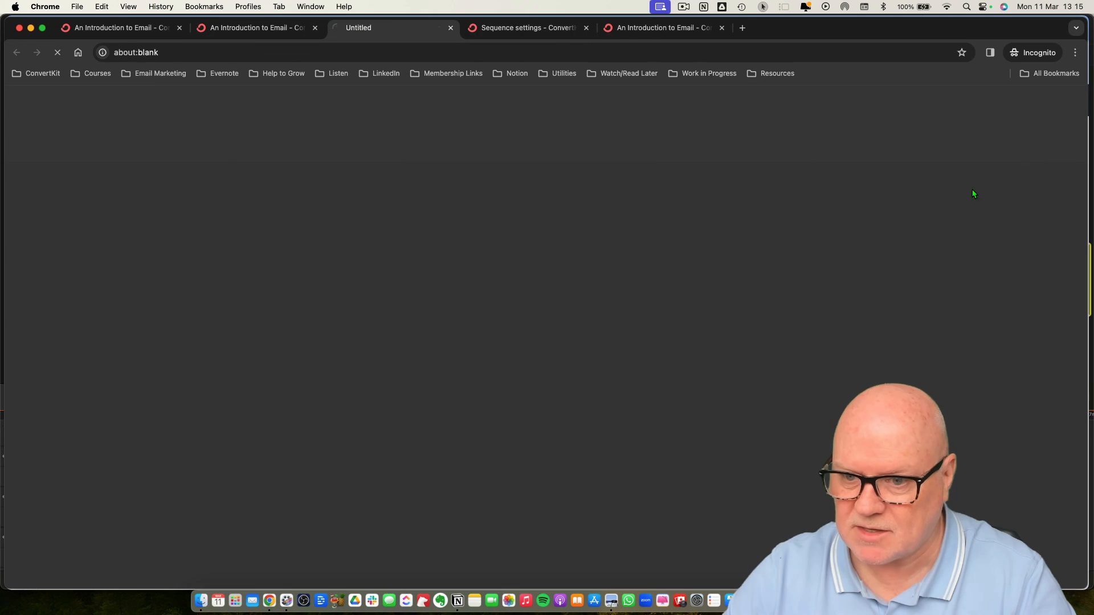
left_click(596, 359)
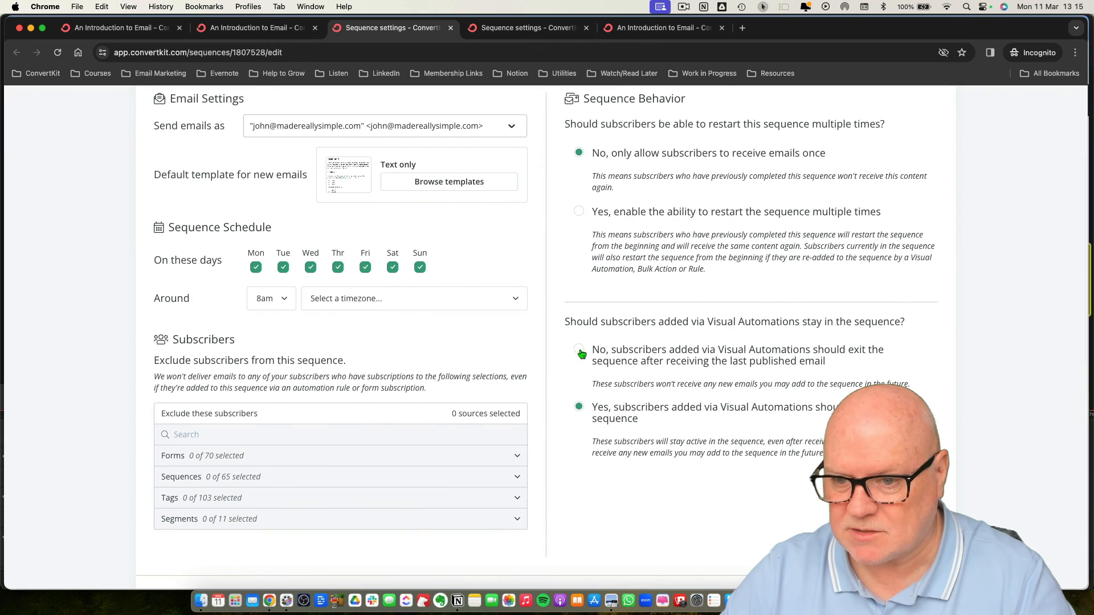
scroll(596, 359, "down", 3)
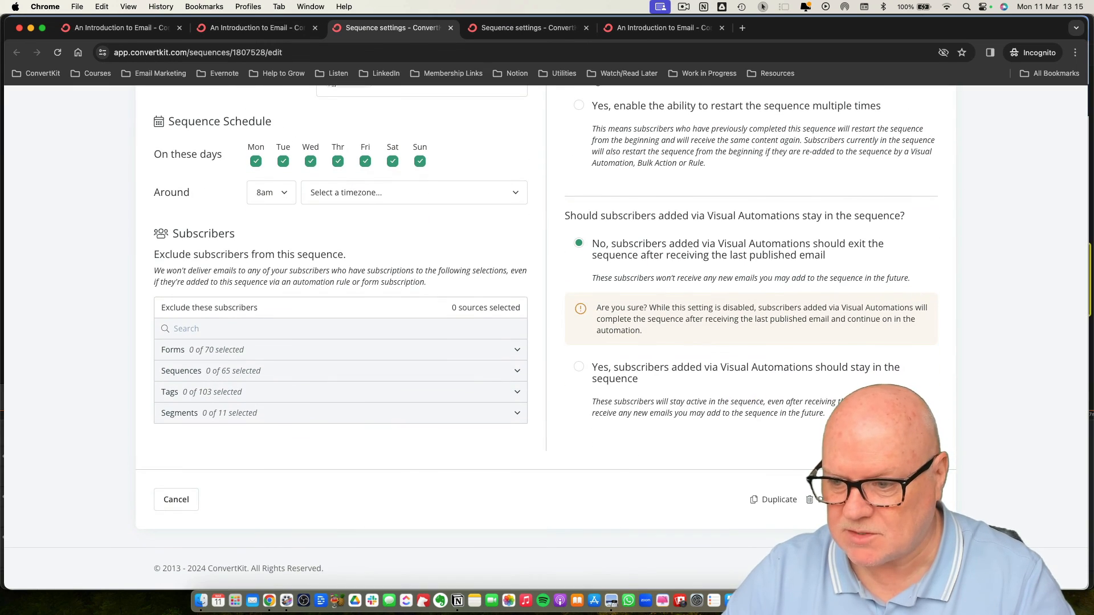
Return to the automation tab, close the sequence panel and review the subscriber counts.
left_click(290, 28)
left_click(131, 297)
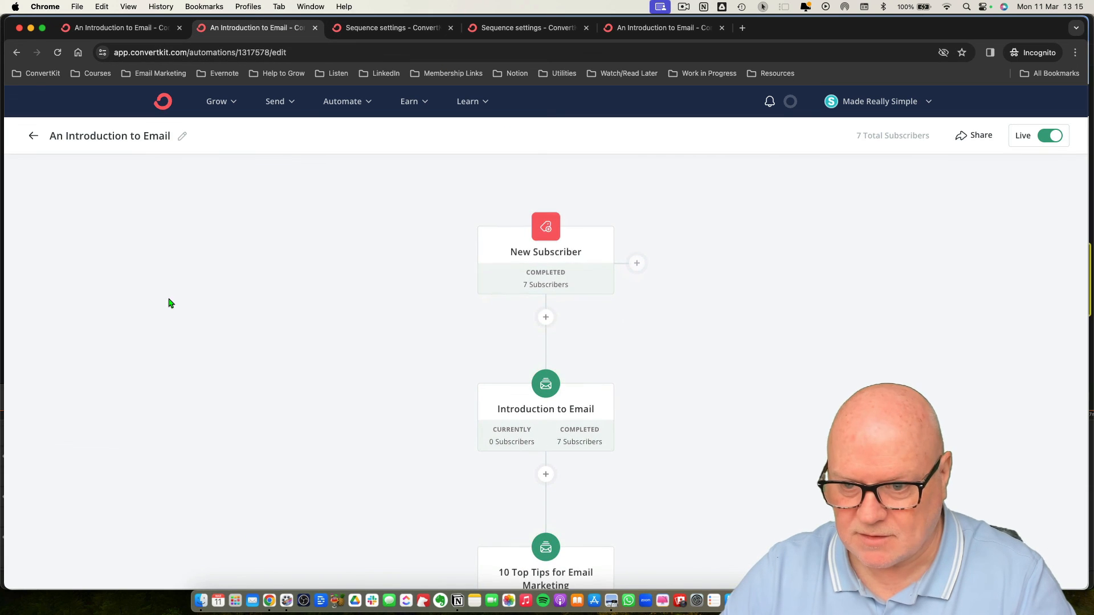
scroll(686, 336, "down", 3)
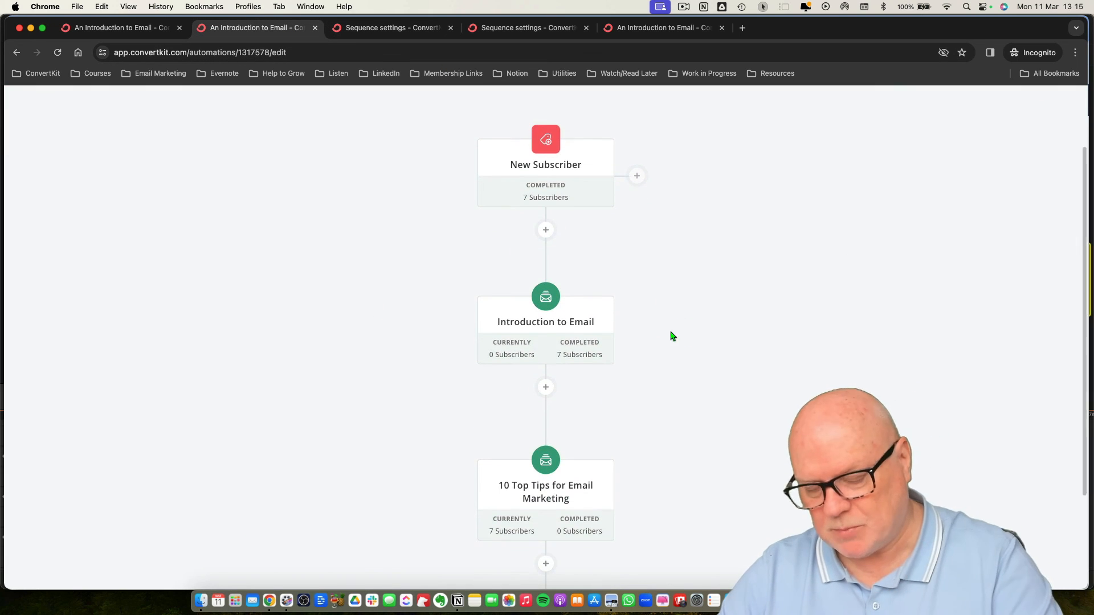